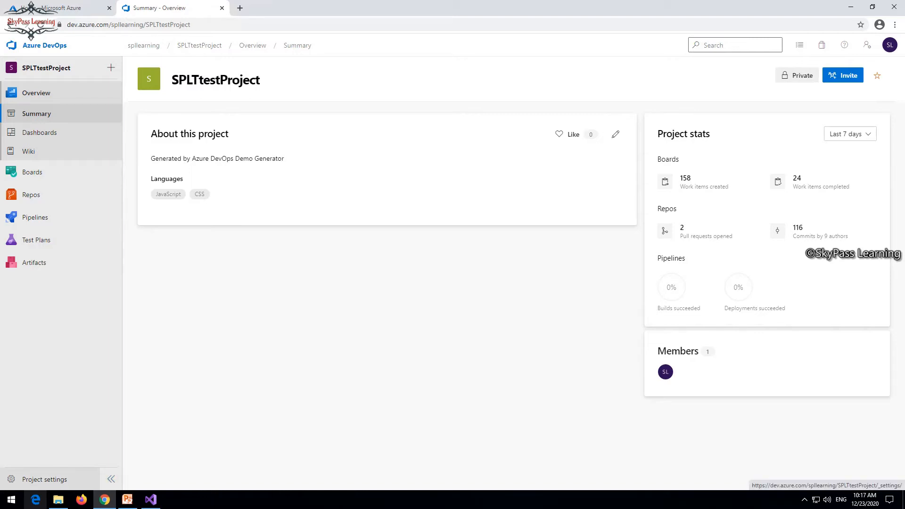
Create a new team named PUL-Web in the project's settings, keeping the default administrator, permissions and area path options.
click(44, 479)
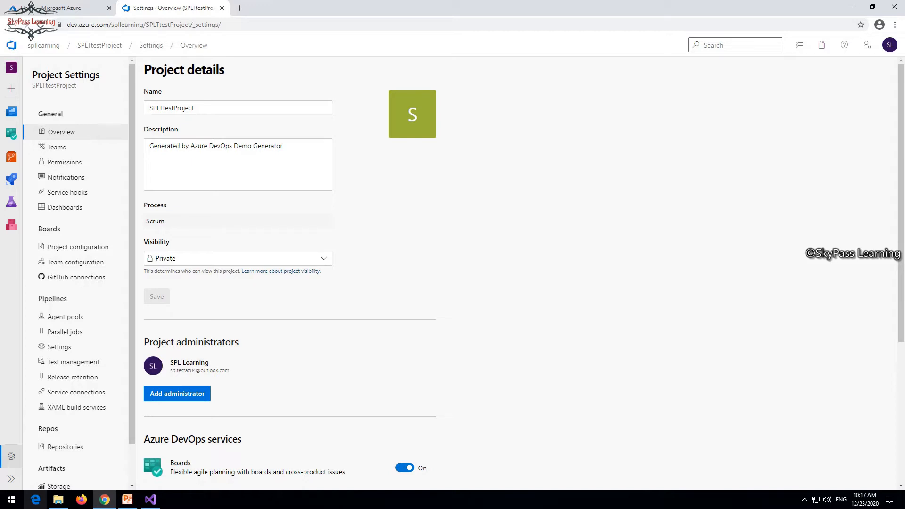
click(57, 147)
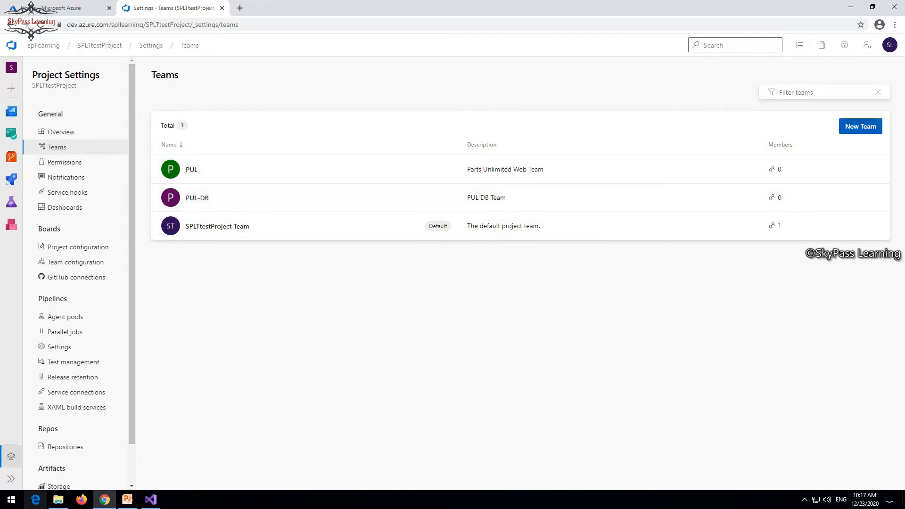
click(860, 126)
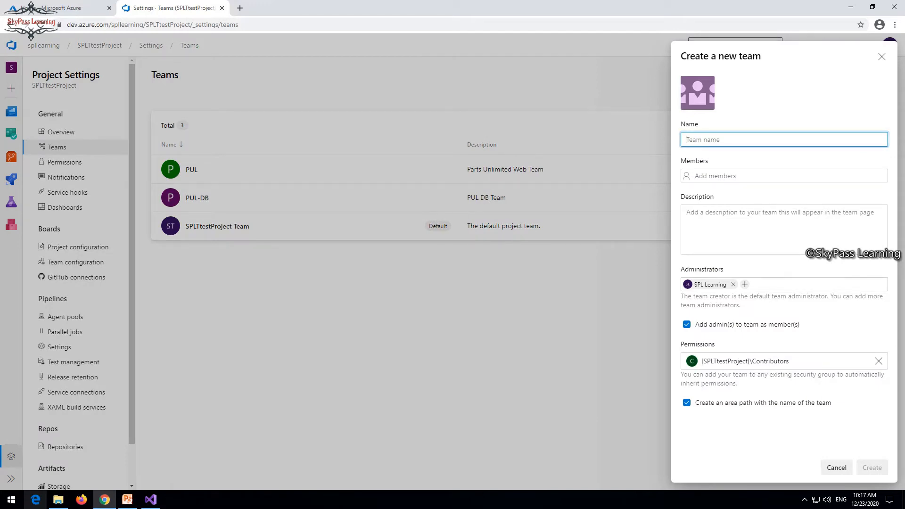
text(PUL)
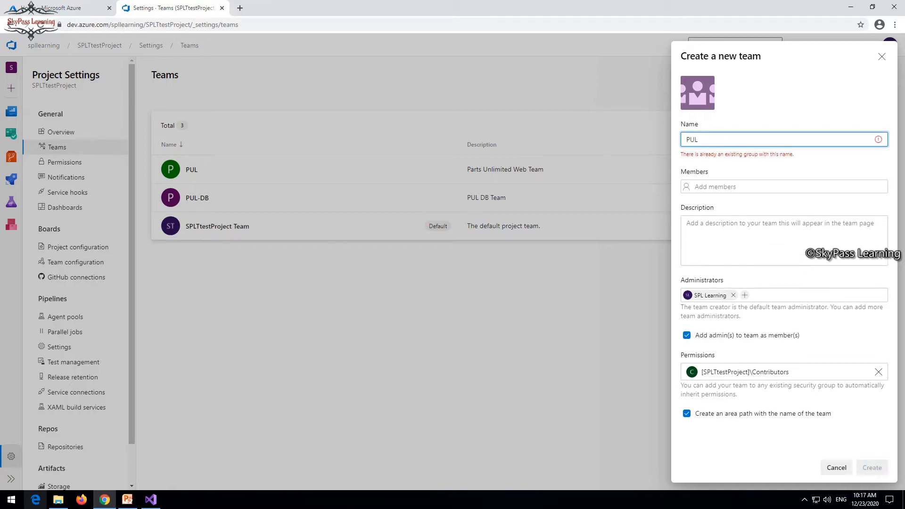
text(-W)
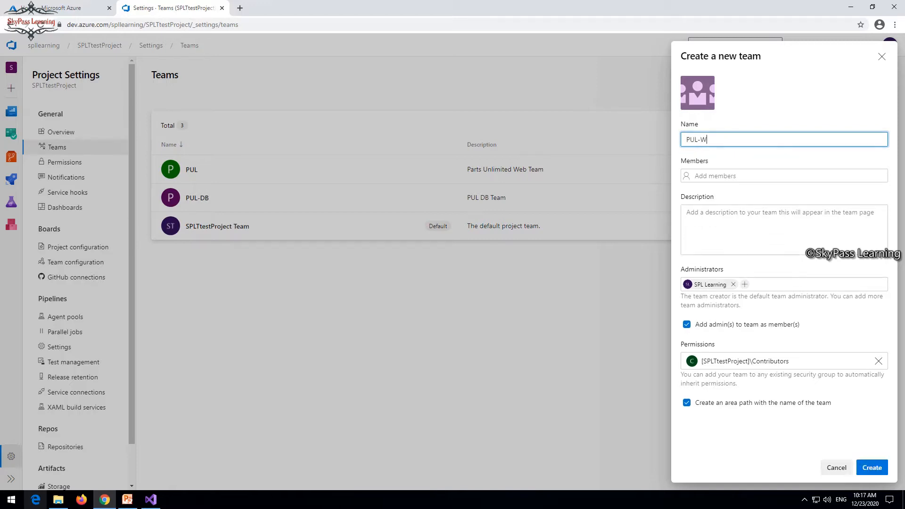
text(eb)
click(872, 467)
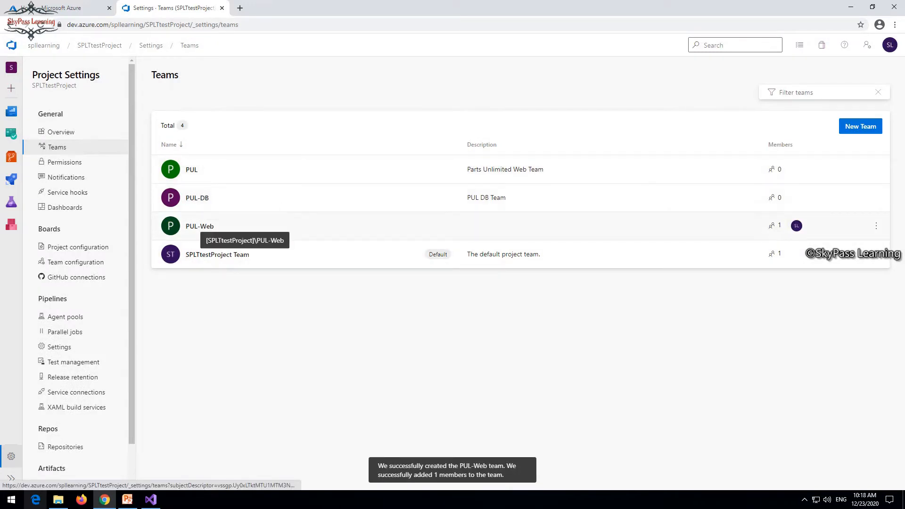
Add the SPLTtestProject\Sprint 1 iteration to the PUL-Web team's board configuration.
click(200, 227)
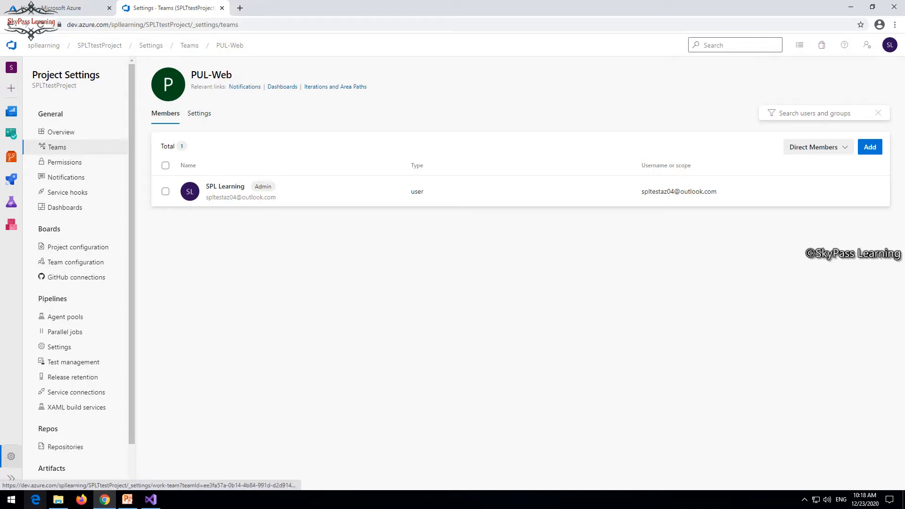
click(76, 262)
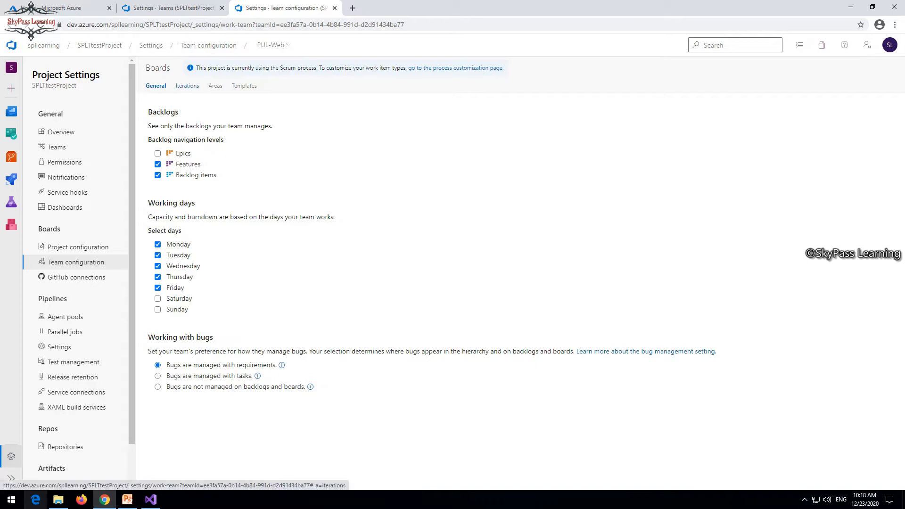
click(187, 86)
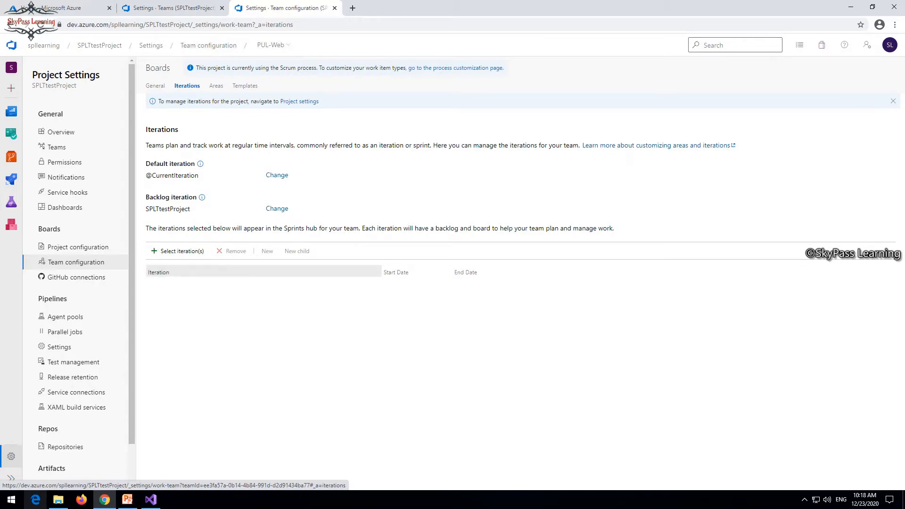
click(179, 250)
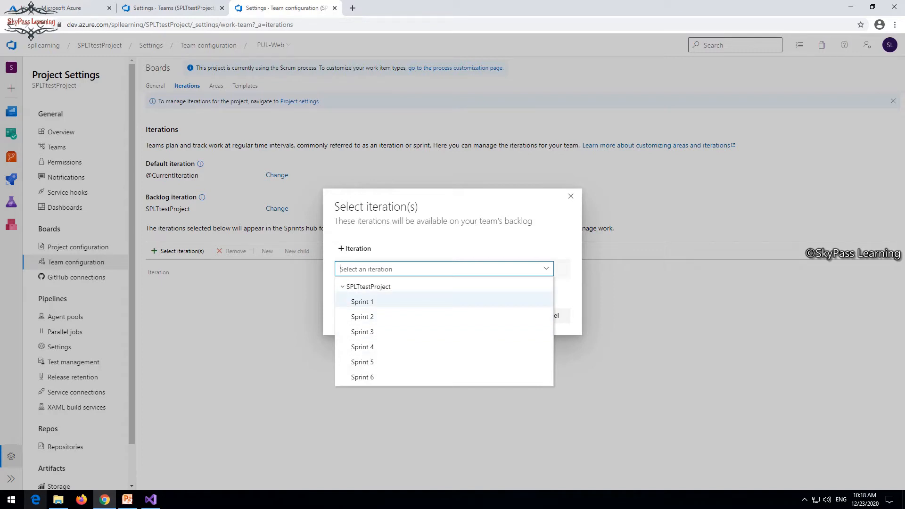
click(362, 302)
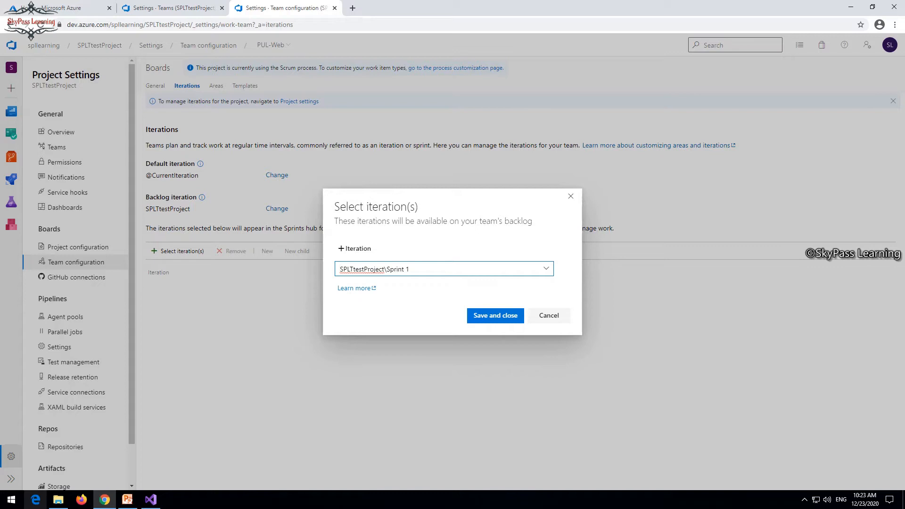
click(546, 268)
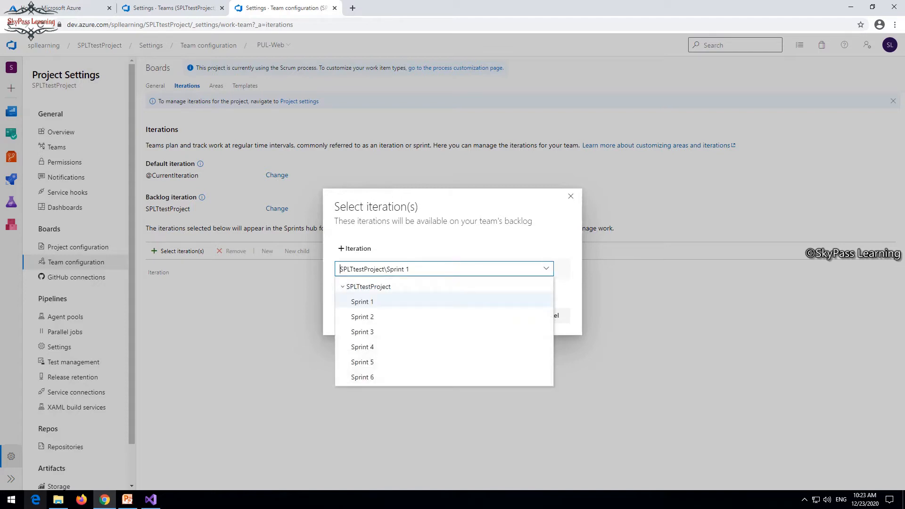
click(362, 302)
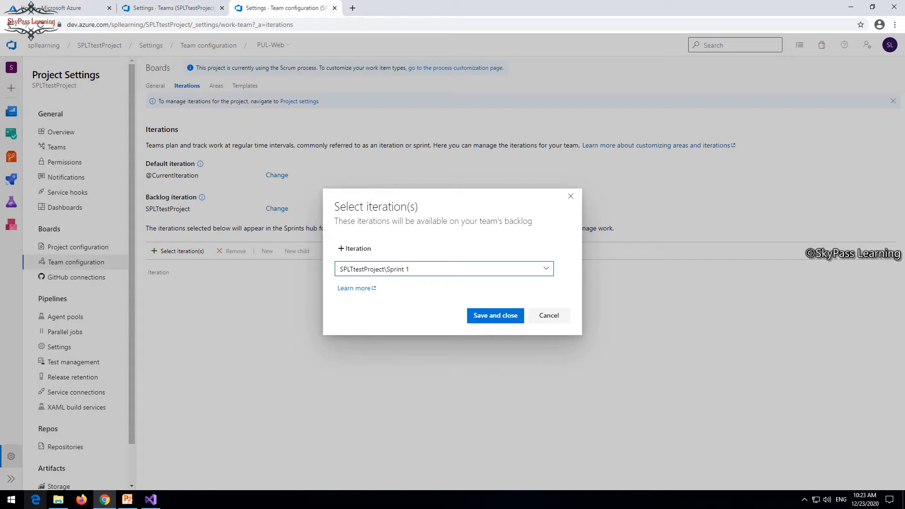
click(496, 315)
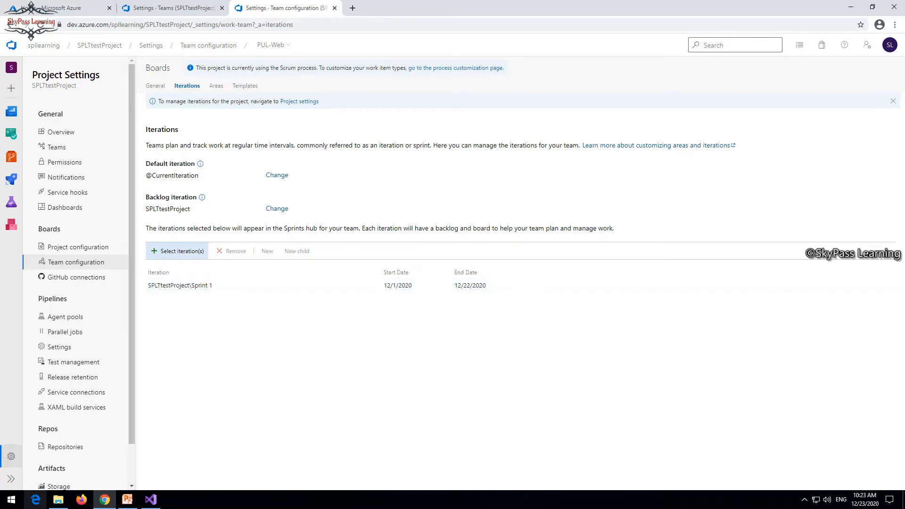
Add the Sprint 2 and Sprint 3 iterations to the PUL-Web team's selected iterations.
click(177, 251)
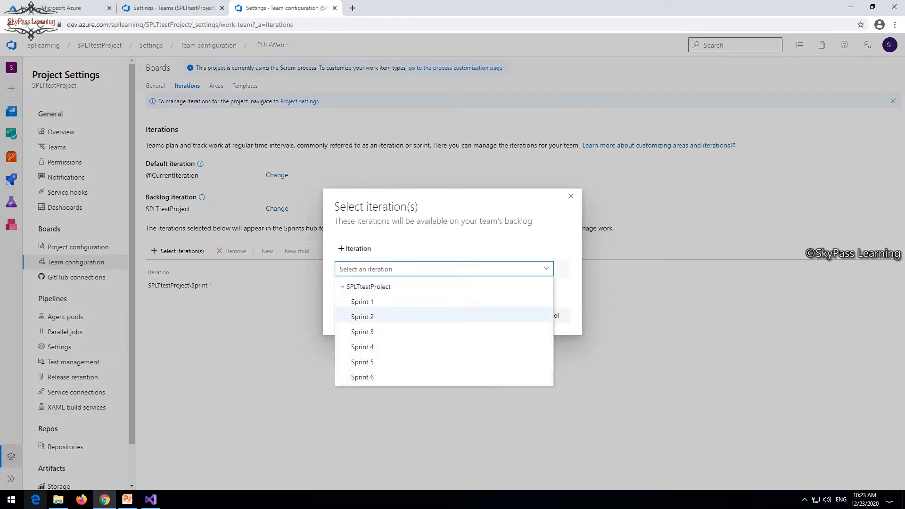
click(362, 316)
click(495, 315)
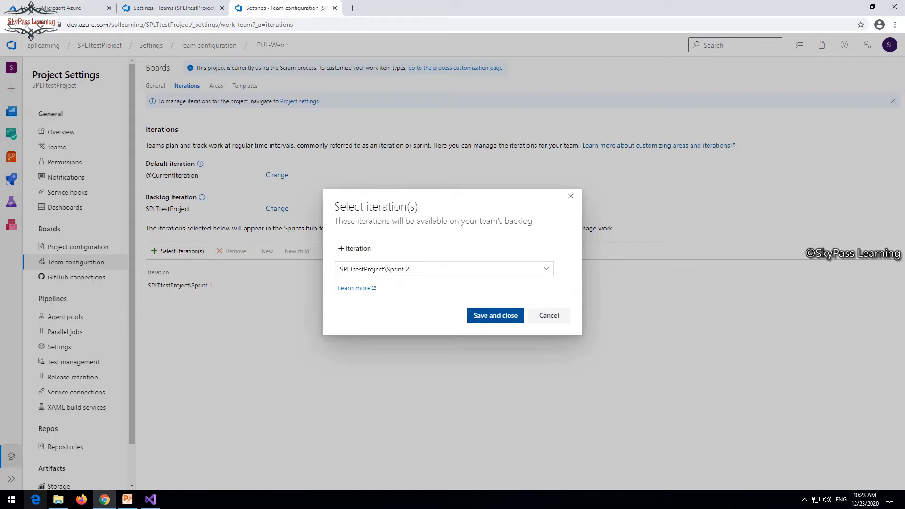
click(177, 250)
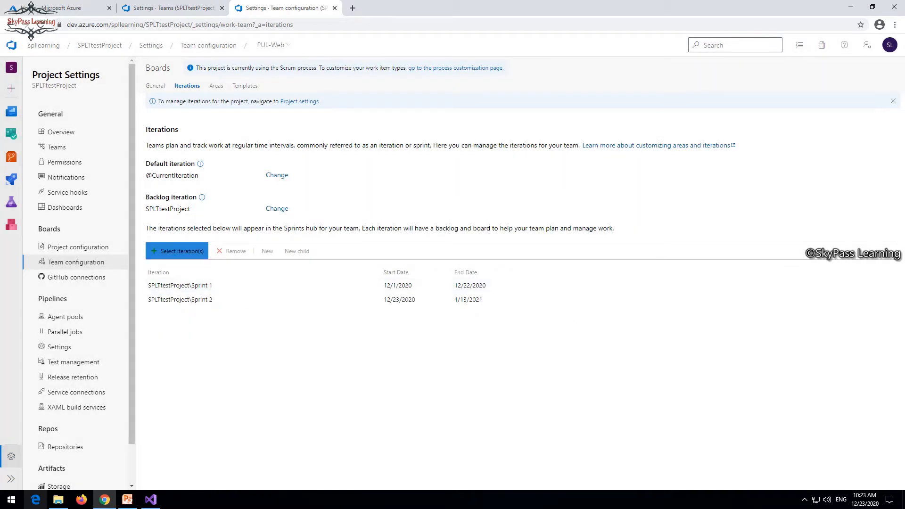
click(362, 332)
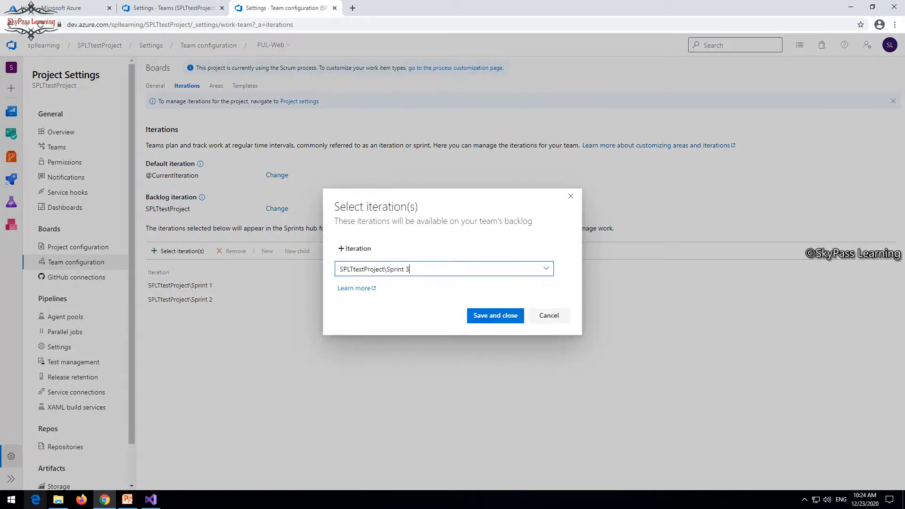
click(495, 315)
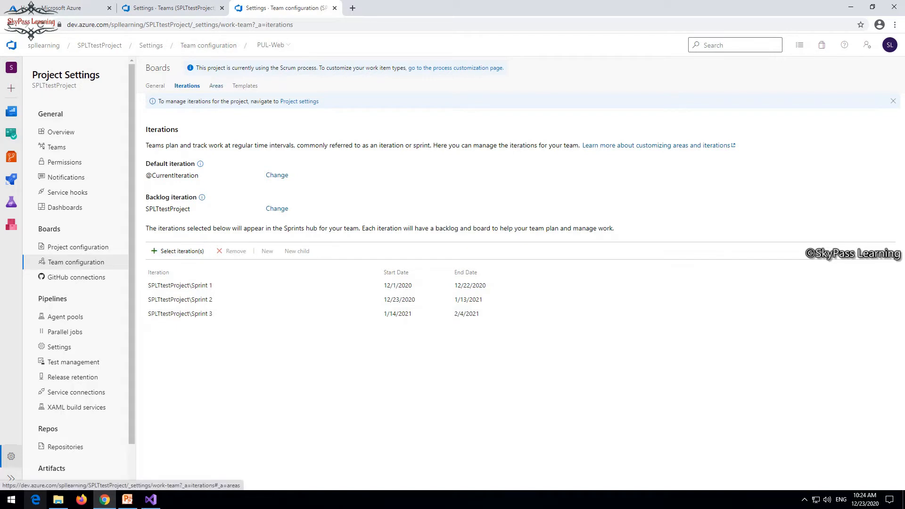
Include sub areas for the PUL-Web team's default area, SPLTtestProject\PUL-Web.
click(216, 85)
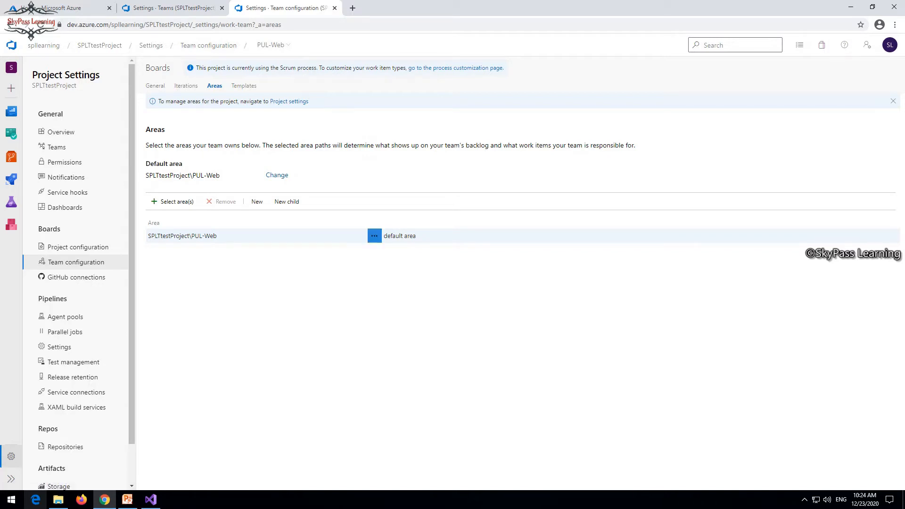
click(375, 236)
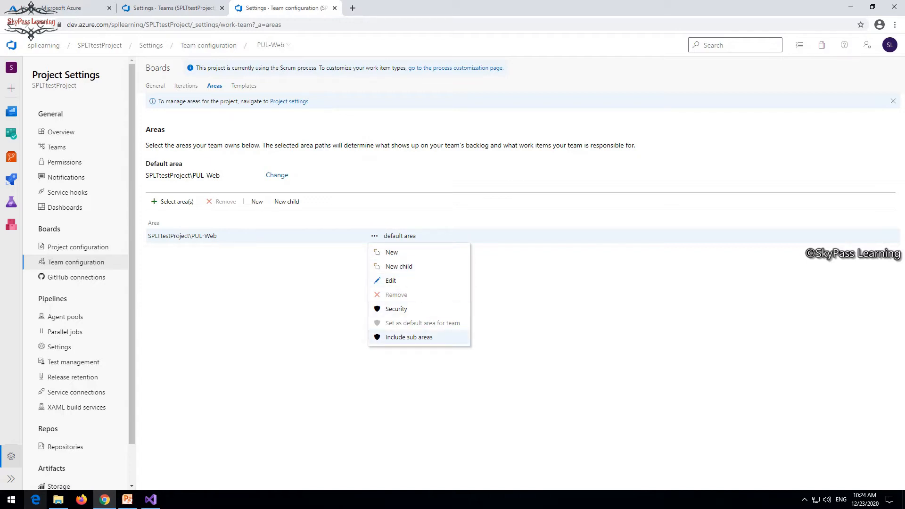
click(408, 337)
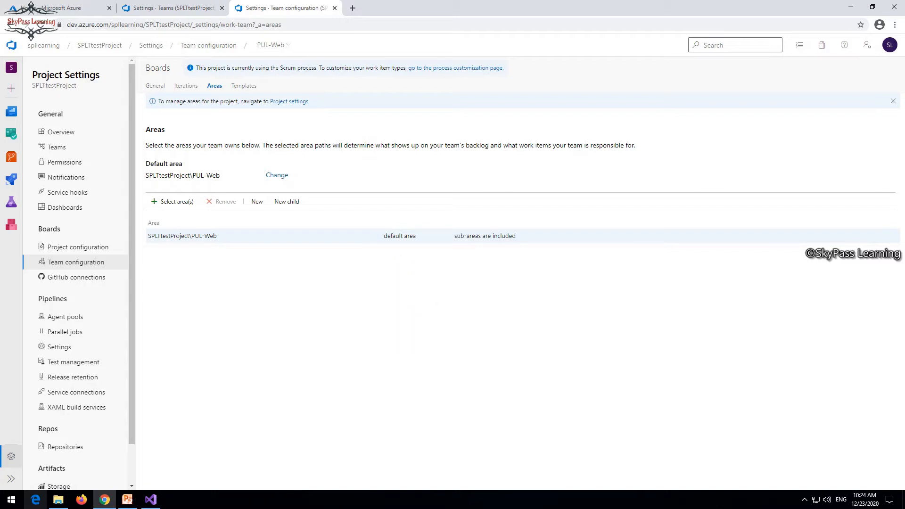
Return to the SPLTtestProject overview and open its team dashboard.
mouse_move(11, 134)
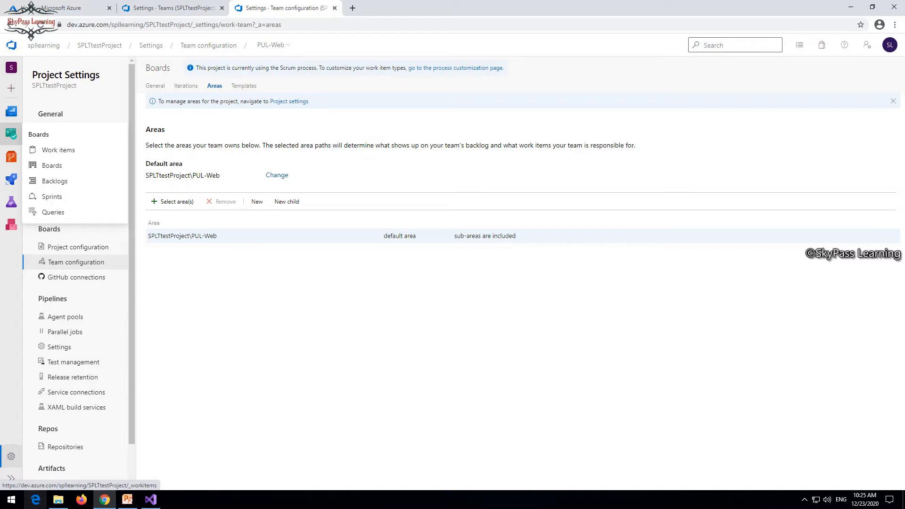
click(100, 45)
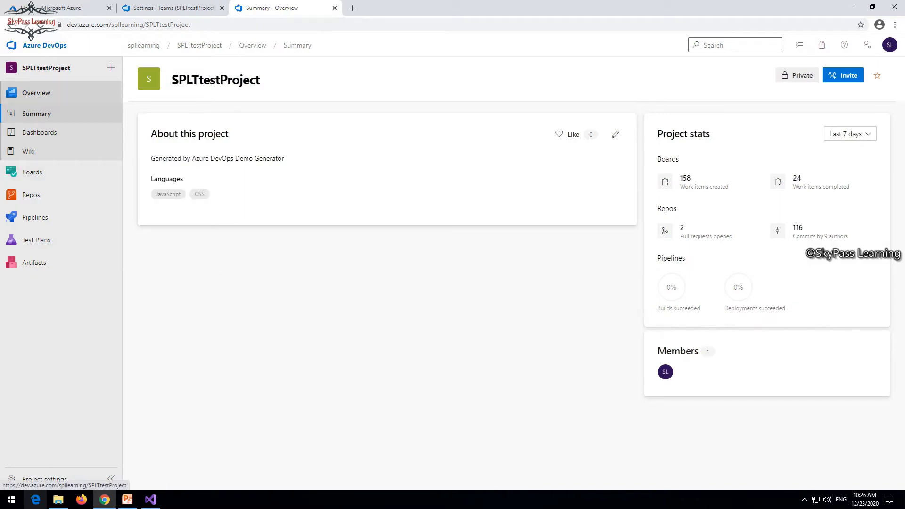
click(40, 132)
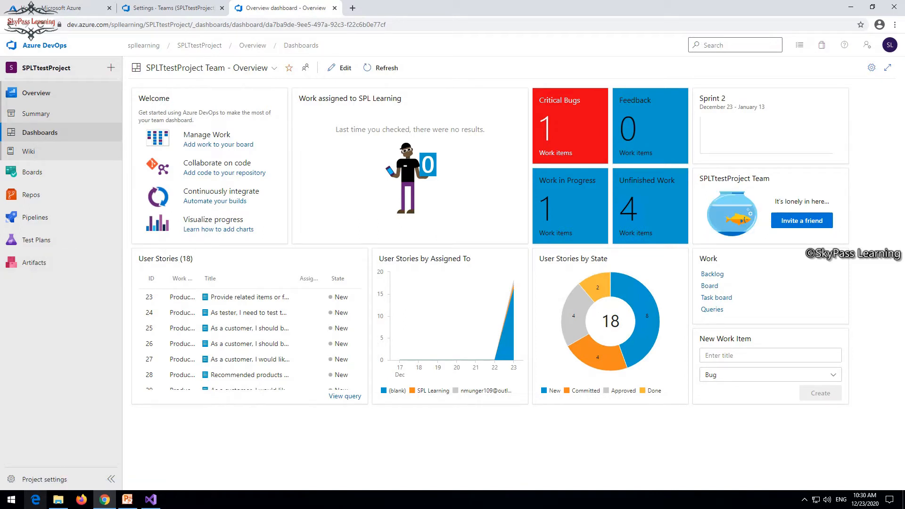
Start a new Epic work item titled "Project Training" from the dashboard's New Work Item widget.
click(111, 68)
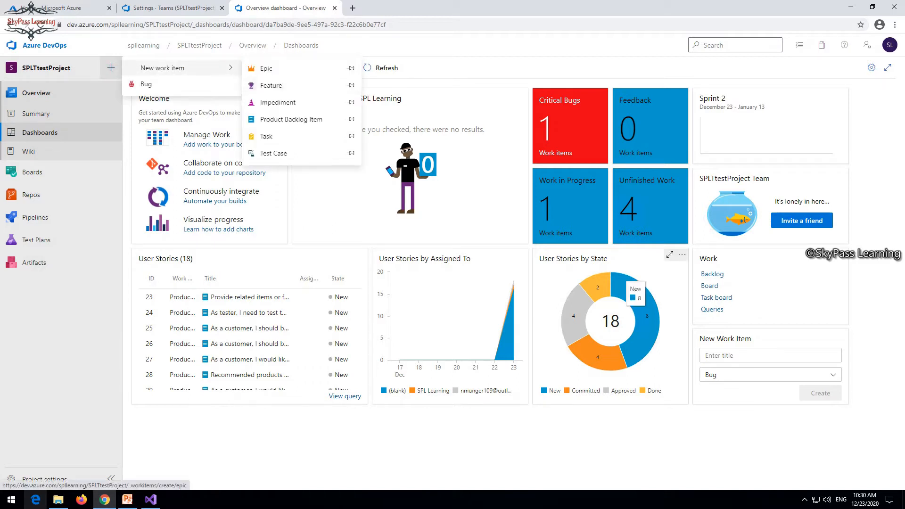
click(764, 355)
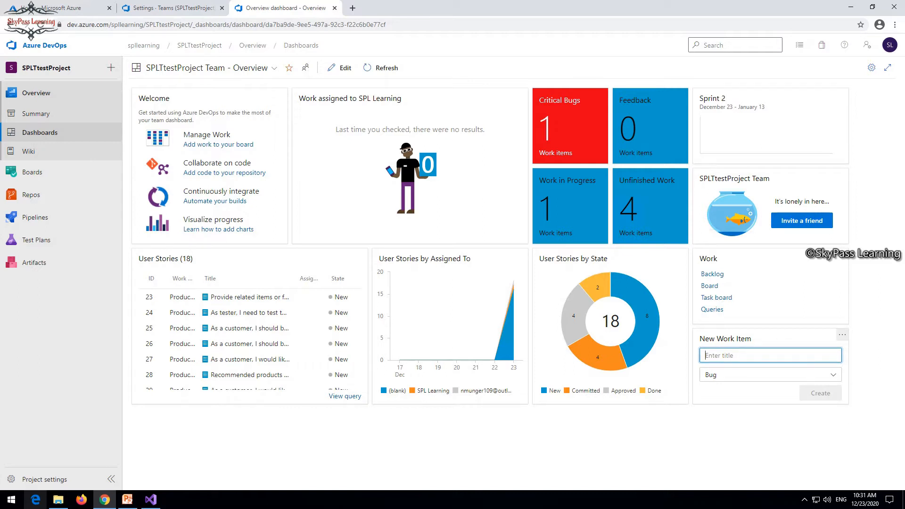
text(Pr)
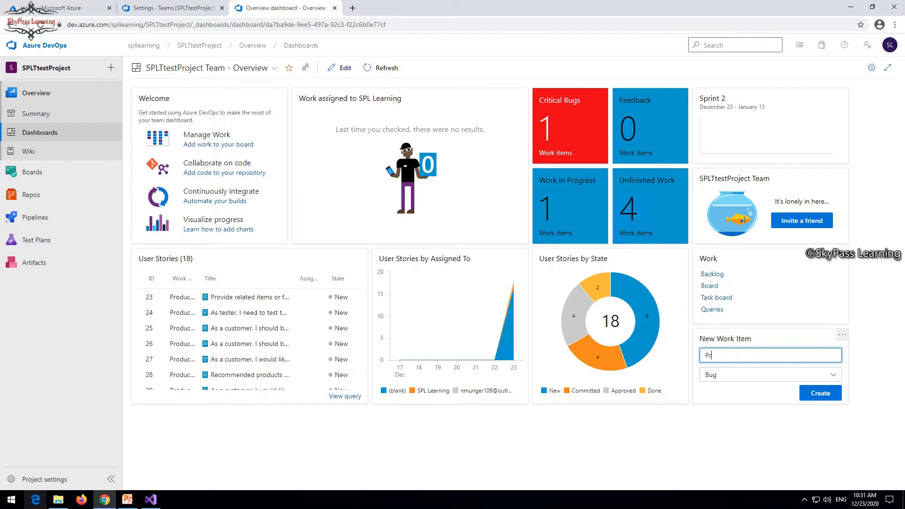
text(oject Traiin)
key(BackSpace)
text(ning)
click(820, 375)
click(722, 276)
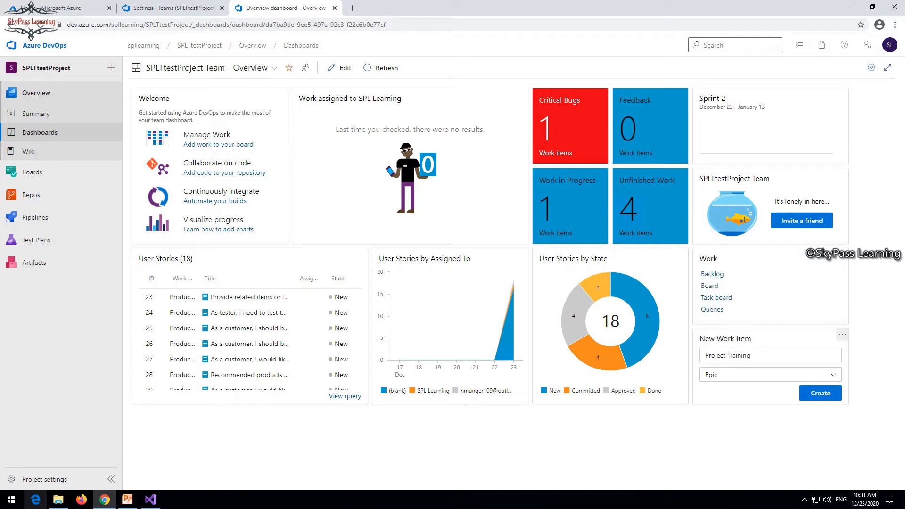
click(820, 393)
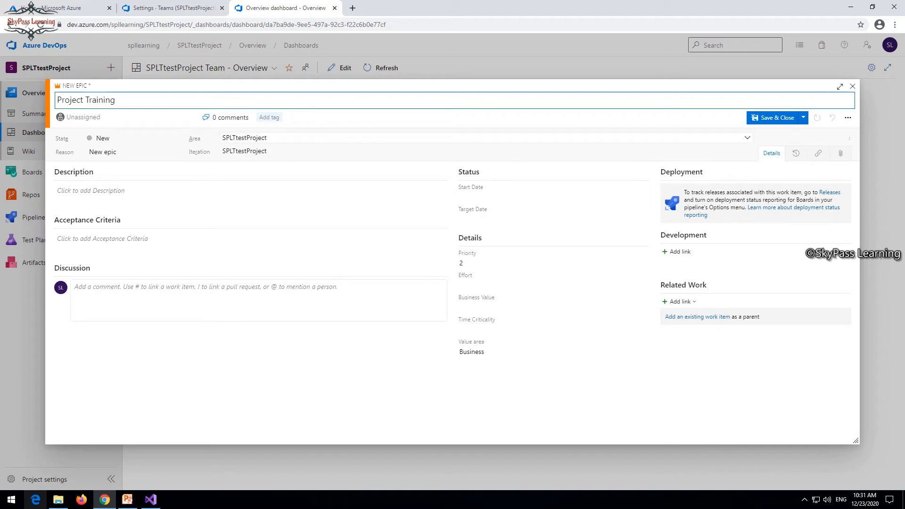
Set the epic's area to SPLTtestProject\PUL-Web and its iteration to SPLTtestProject\Sprint 2.
click(453, 138)
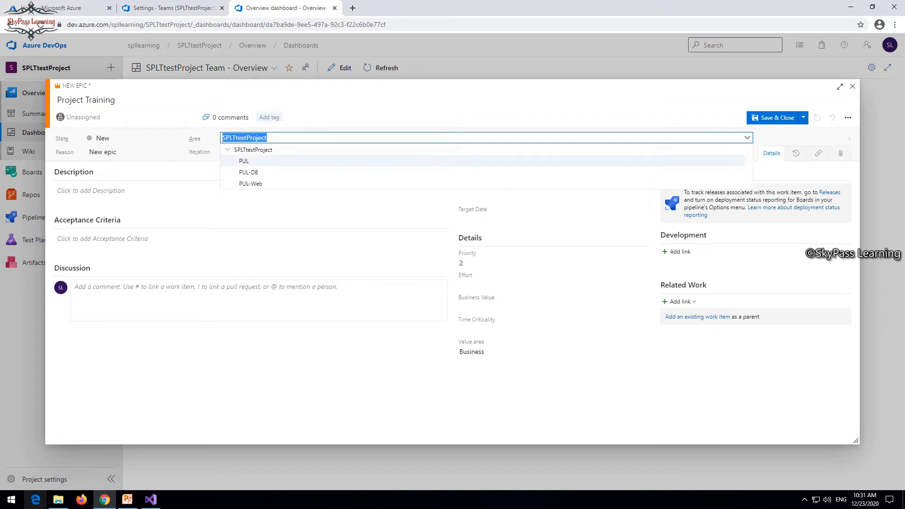
key(Down)
key(Down)
key(Return)
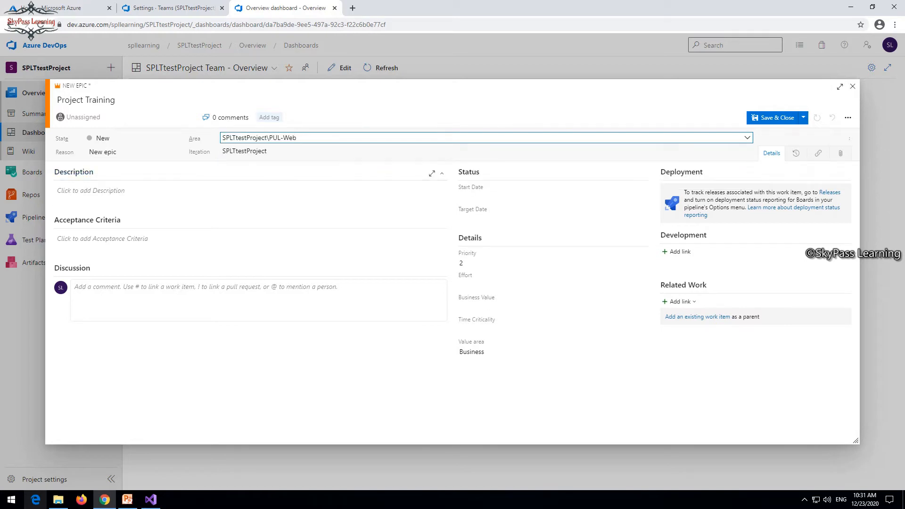
key(Tab)
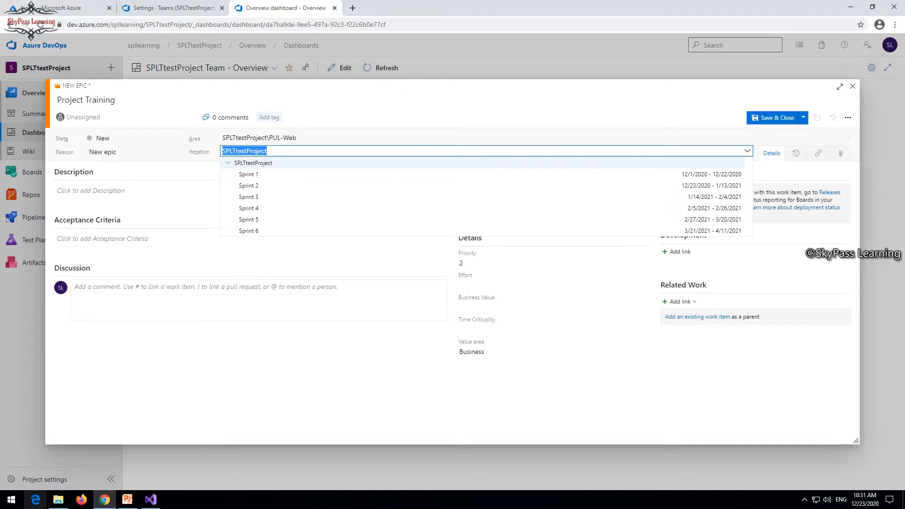
key(Down)
key(Down)
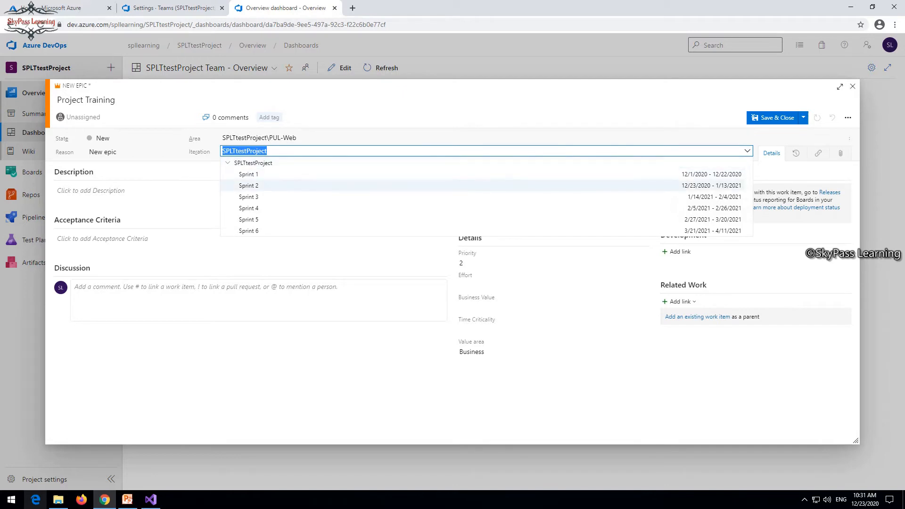
key(Return)
key(Tab)
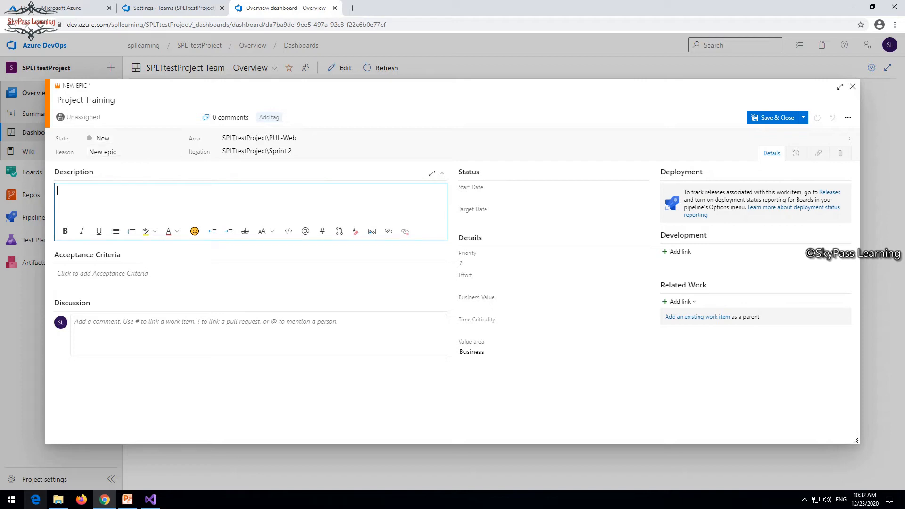
Assign the Project Training epic to SPL Learning, then save and close it.
click(126, 118)
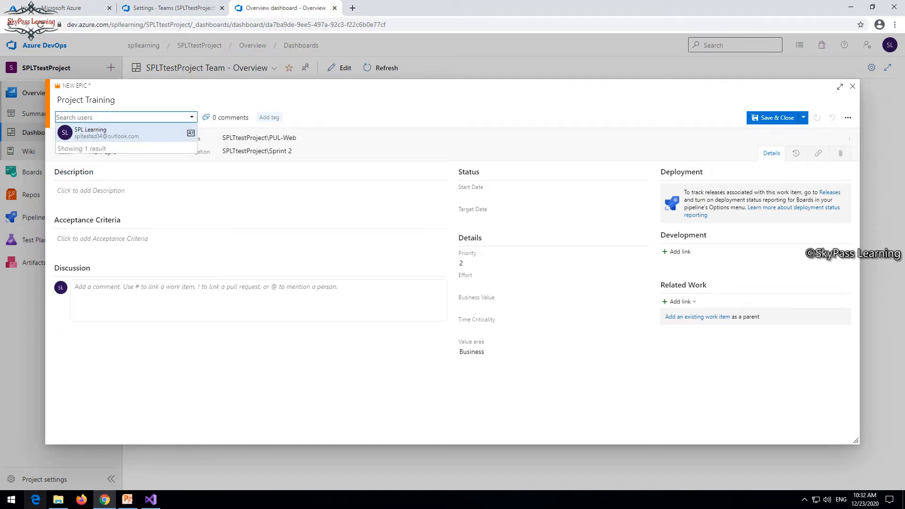
key(Return)
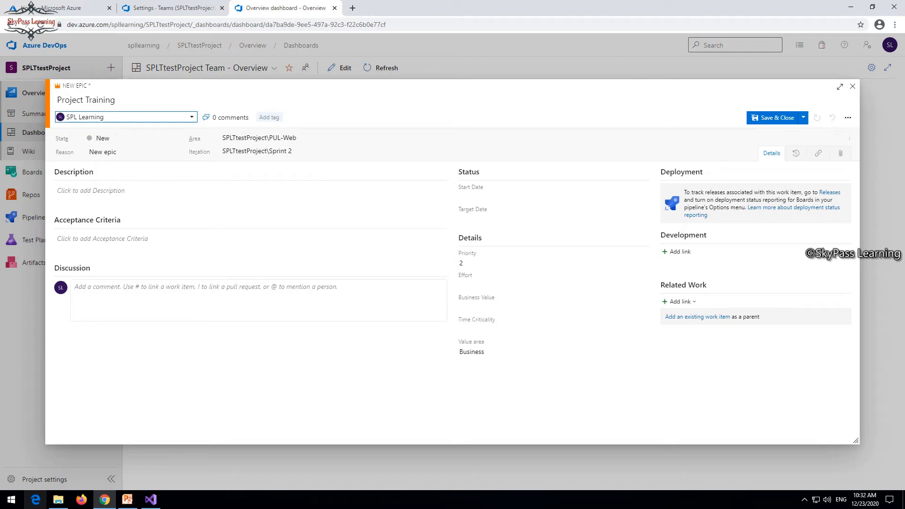
click(773, 117)
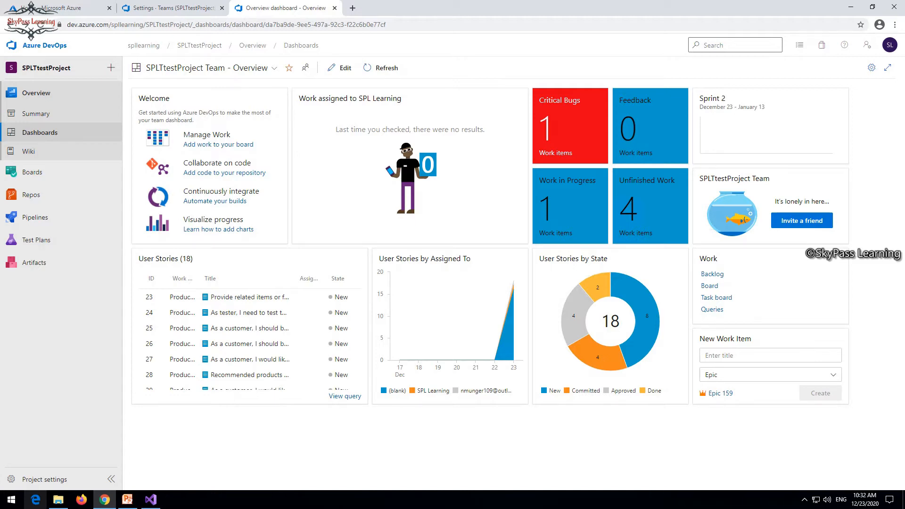
Open the Project Training epic from the work items list and start a new linked Child item of type Feature.
click(32, 172)
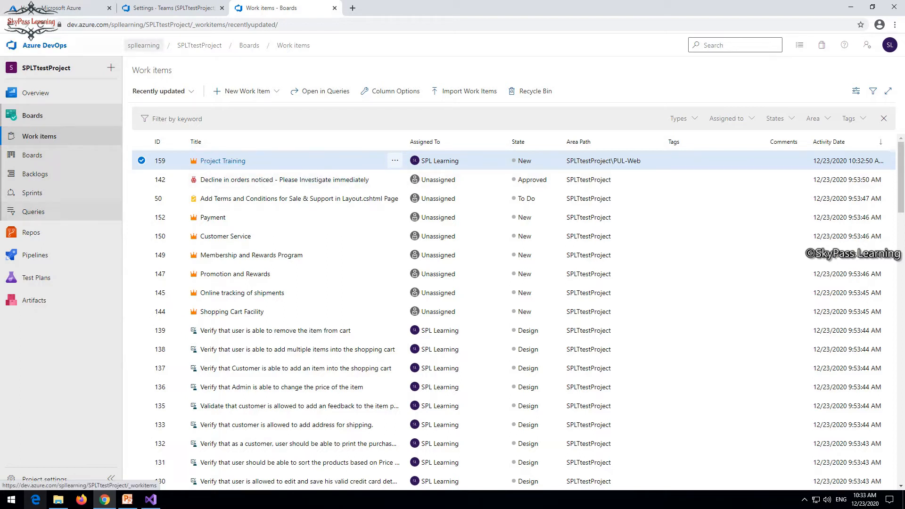
click(222, 161)
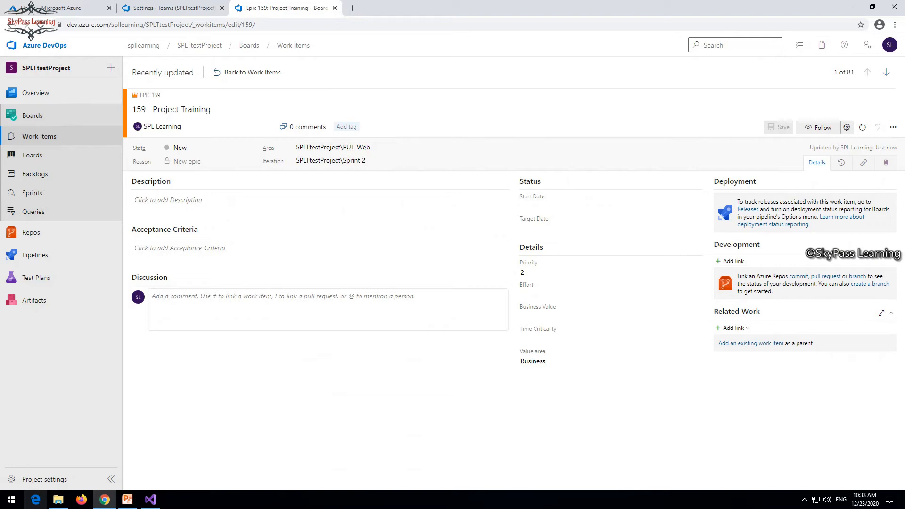
click(734, 328)
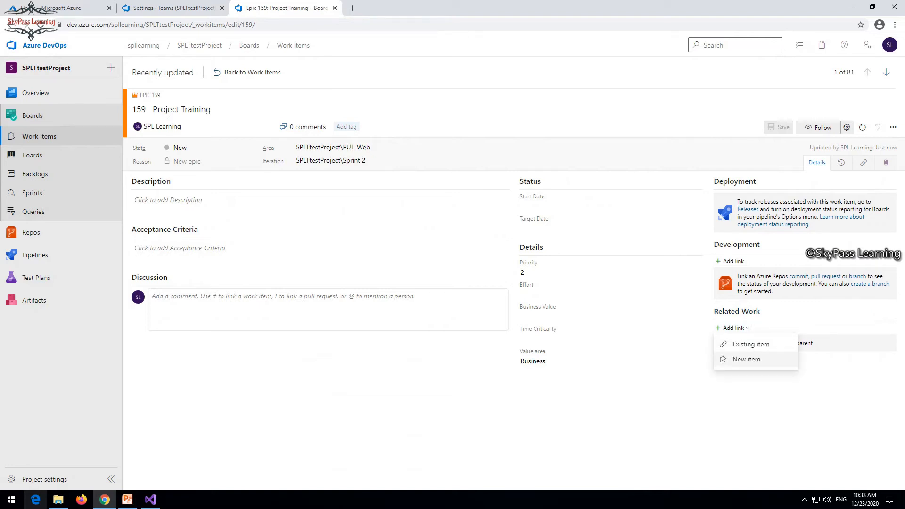
click(746, 359)
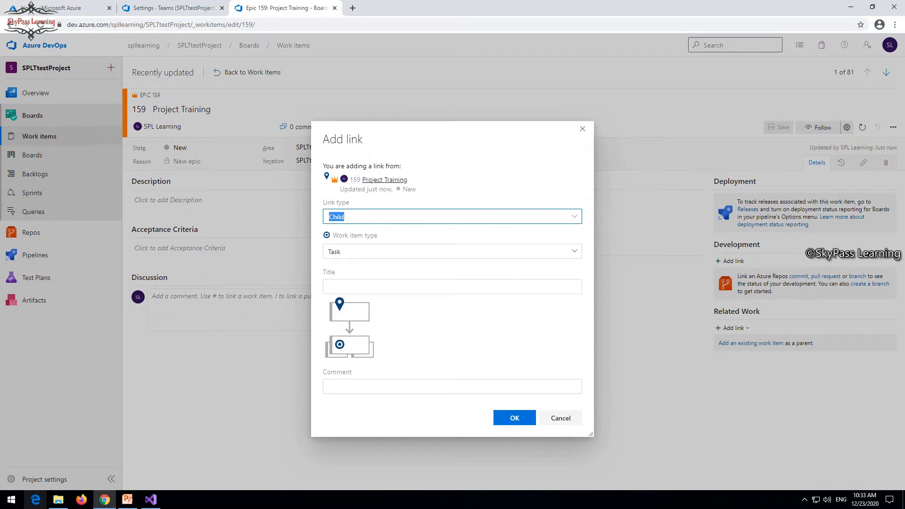
click(574, 251)
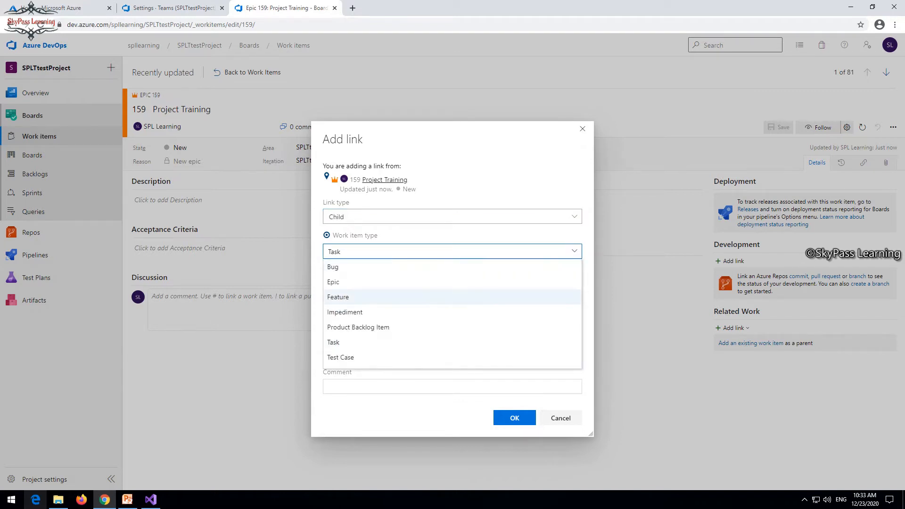
key(Return)
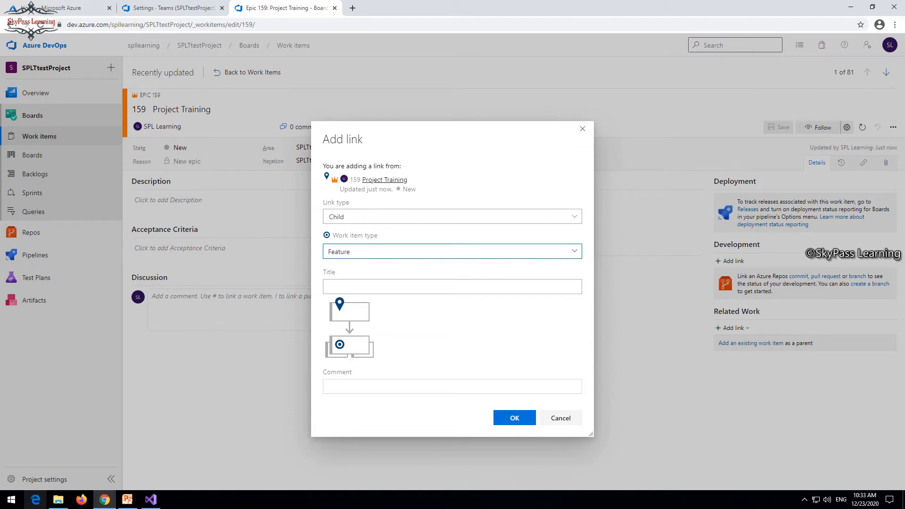
Title the child feature "Training Dashboard", create it, and save and close it.
click(360, 287)
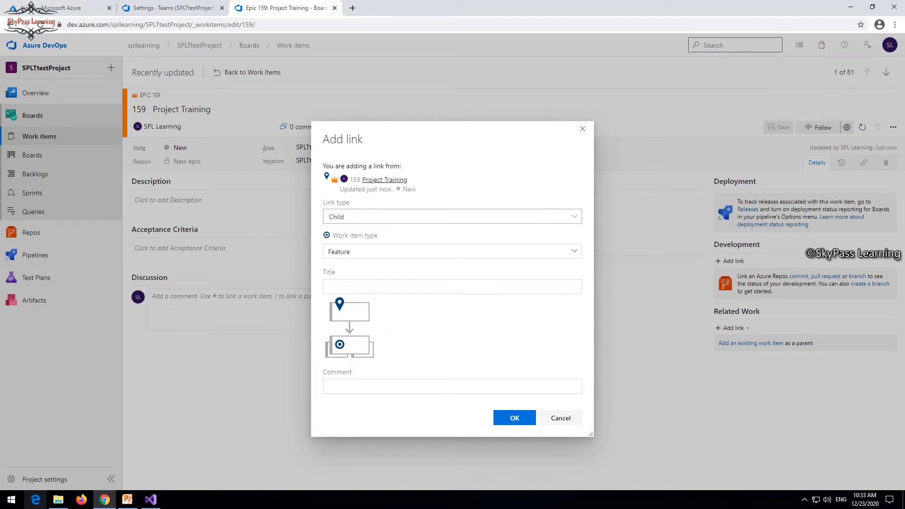
click(360, 286)
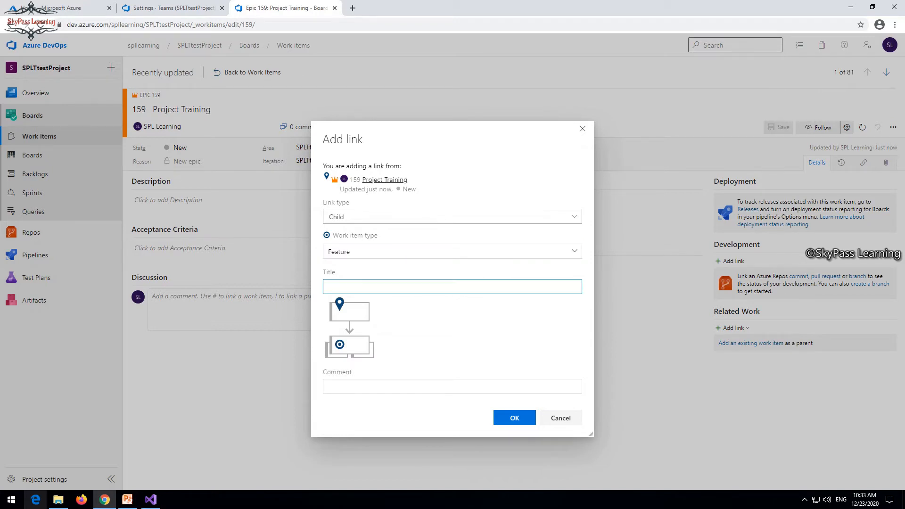
text(Traii)
text(ing B)
key(BackSpace)
text(Dashboard)
click(514, 417)
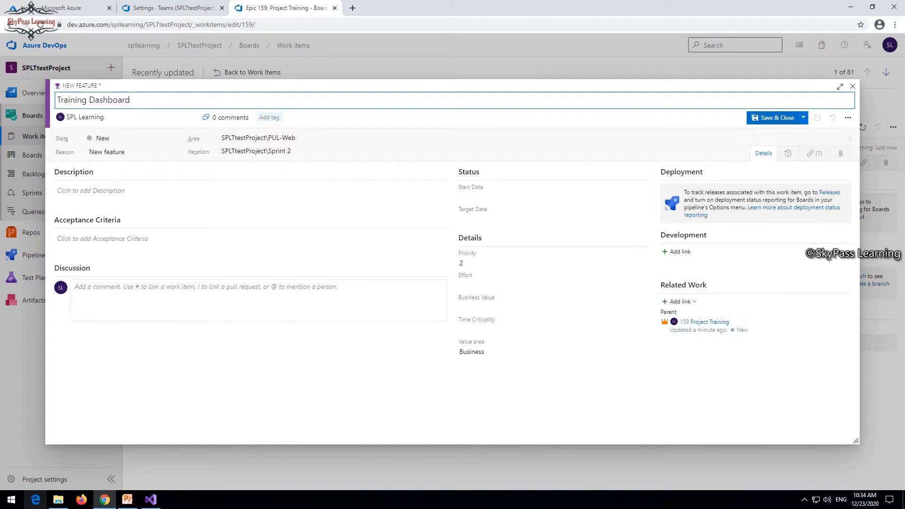
click(777, 118)
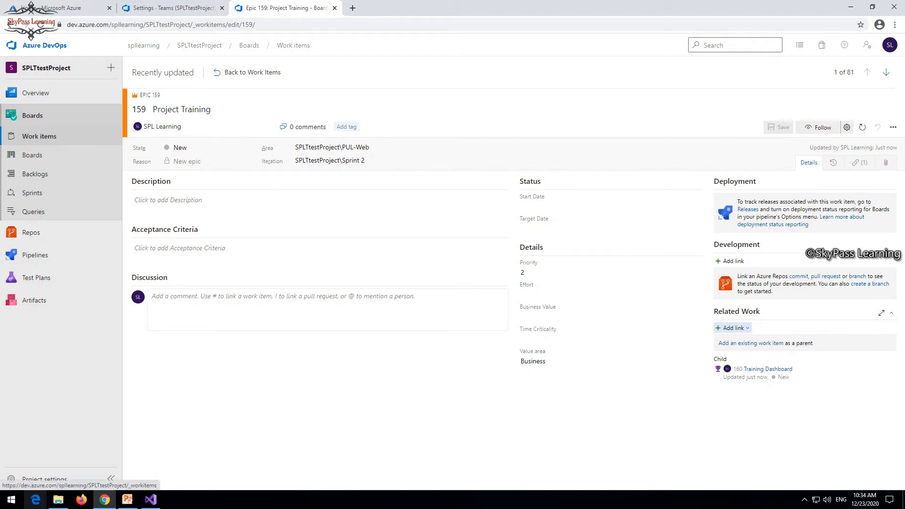
Open the PUL-Web team's board, dismissing the welcome introduction, and show it at the Features level.
click(39, 137)
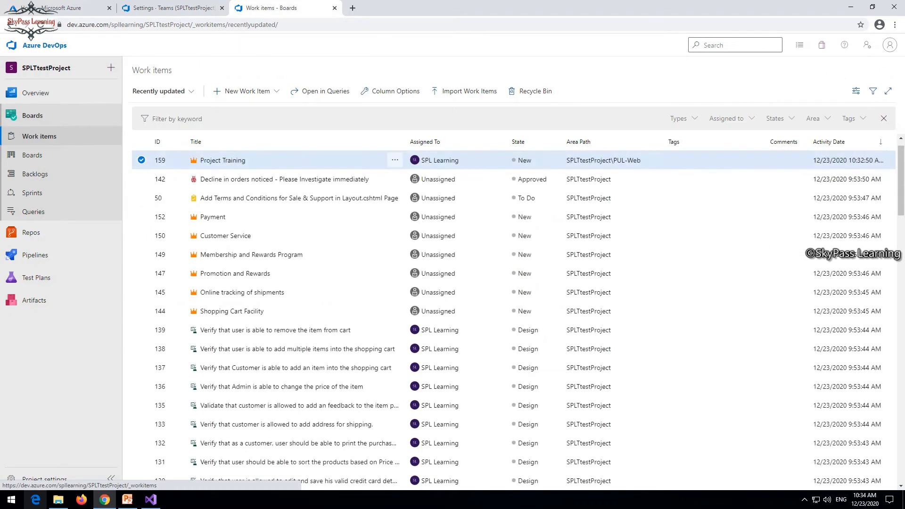
click(32, 155)
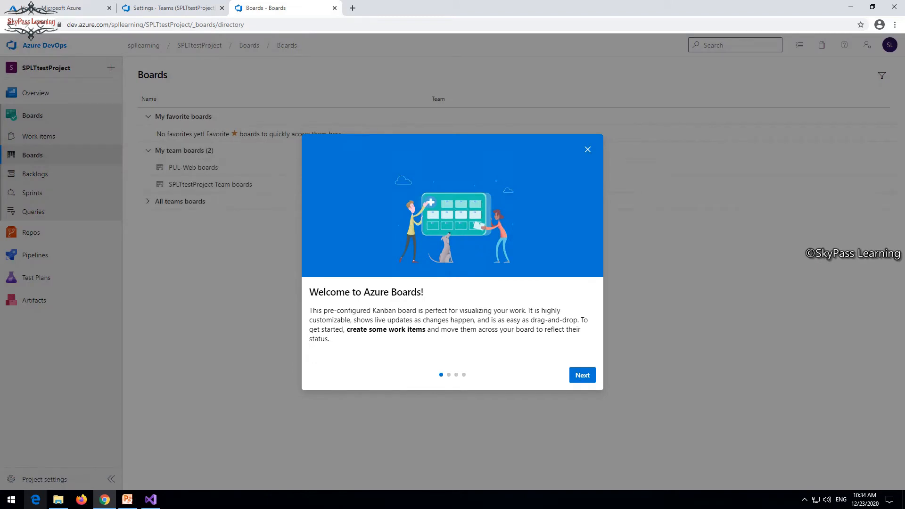
click(587, 149)
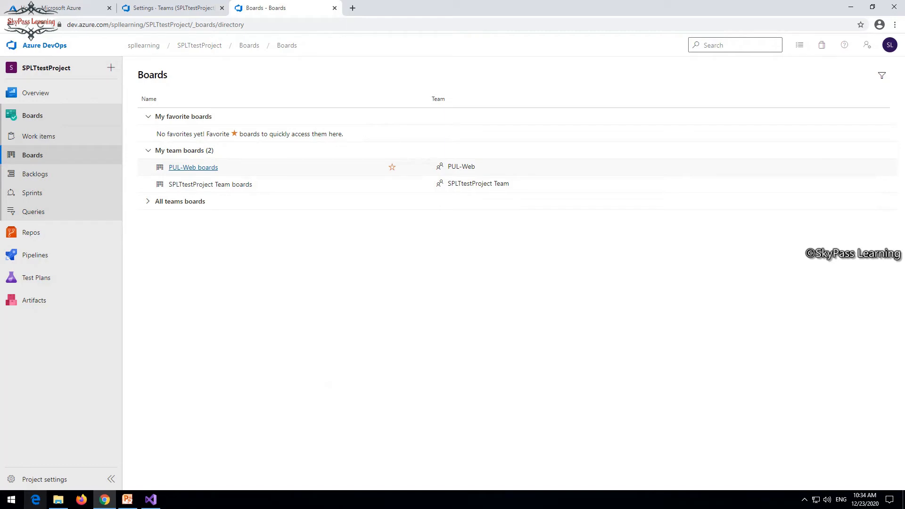
click(194, 168)
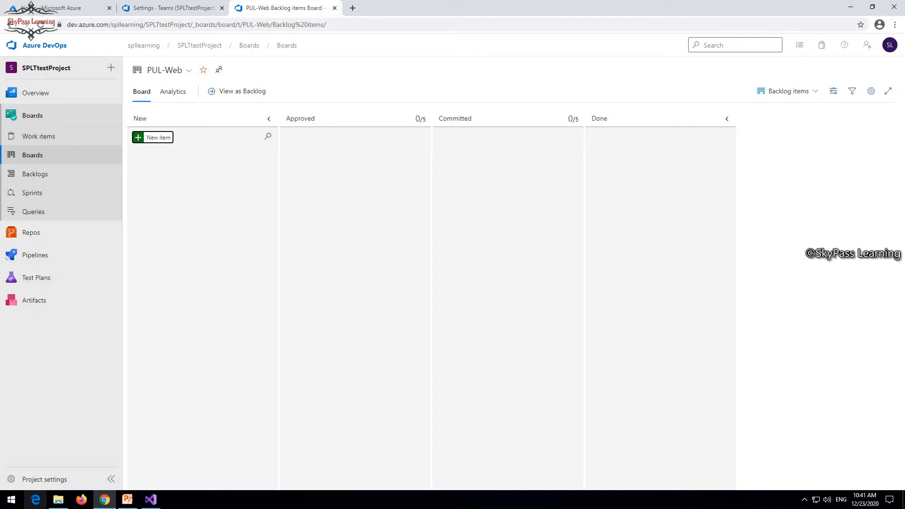
click(787, 91)
click(770, 110)
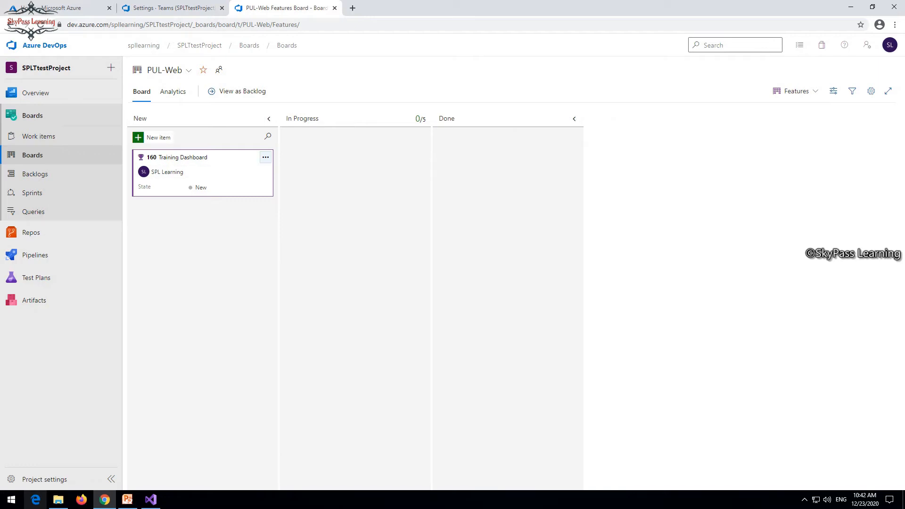
mouse_move(31, 233)
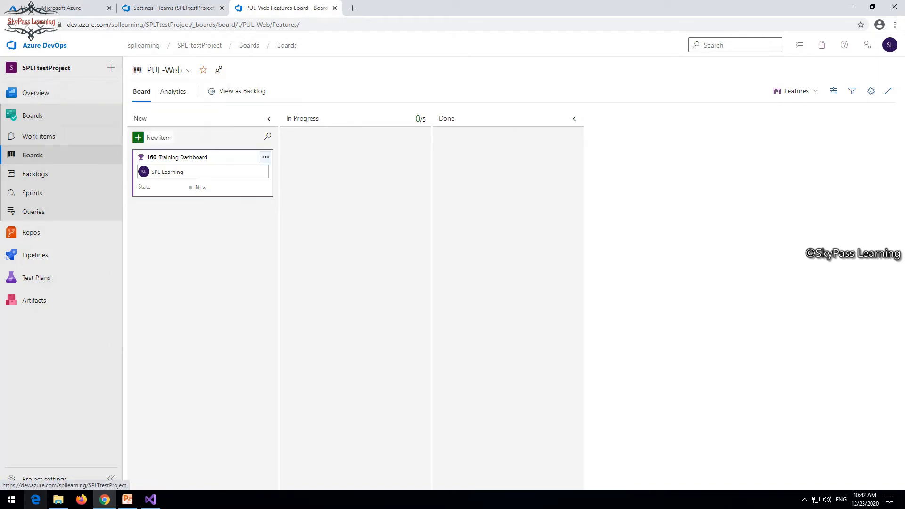
click(265, 157)
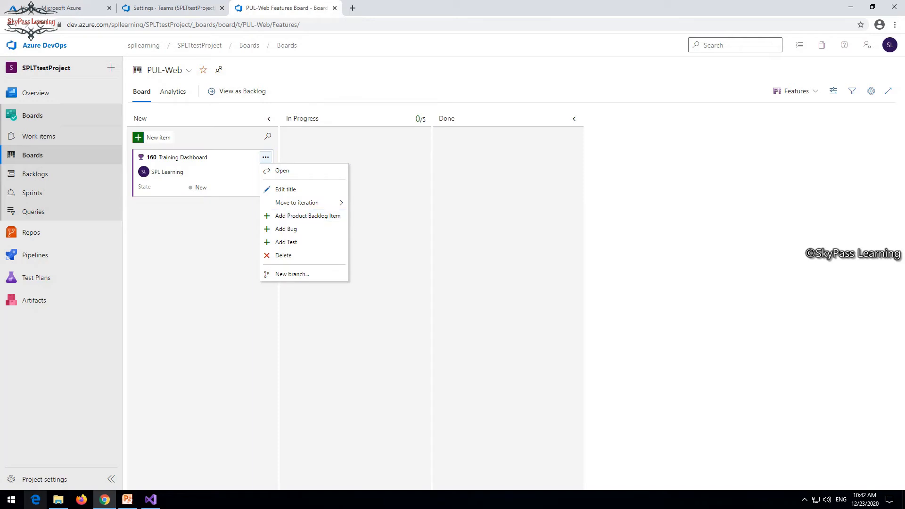
click(308, 216)
key(Escape)
Add a product backlog item named "Backlog Item 1" to the Training Dashboard feature and copy its title for reuse.
mouse_move(61, 255)
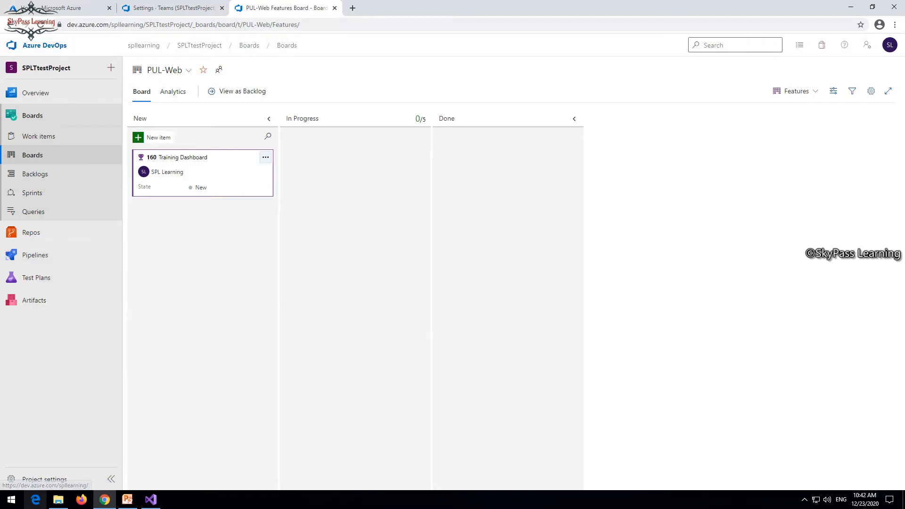
click(265, 157)
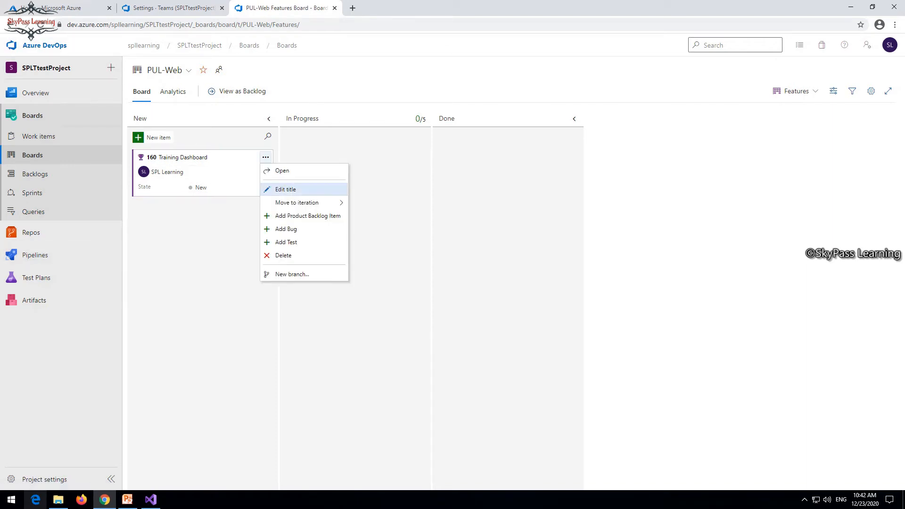
key(Down)
key(Down)
key(Escape)
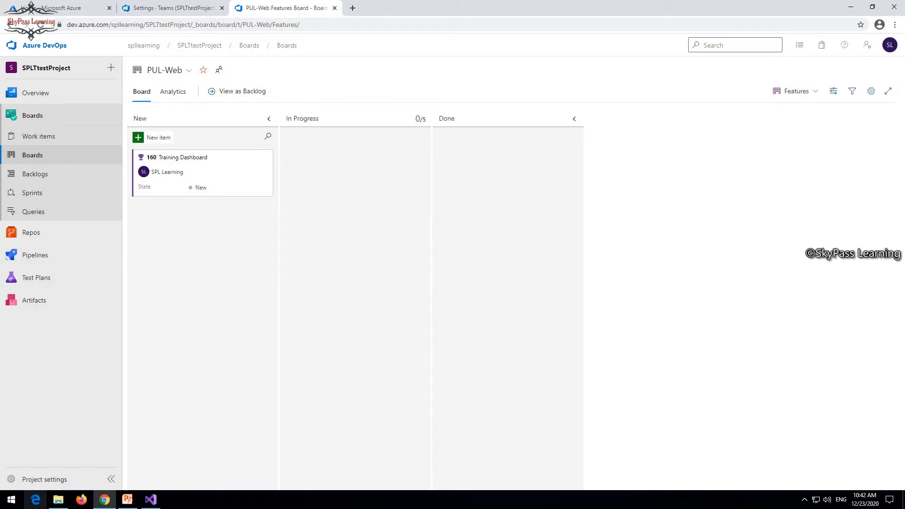
text(B)
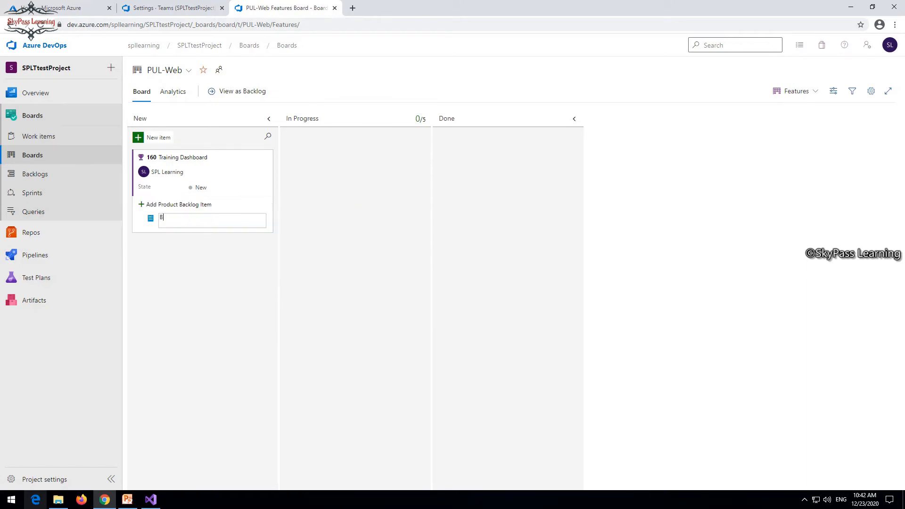
text(acklog Item 1)
key(ctrl+a)
key(ctrl+c)
key(Return)
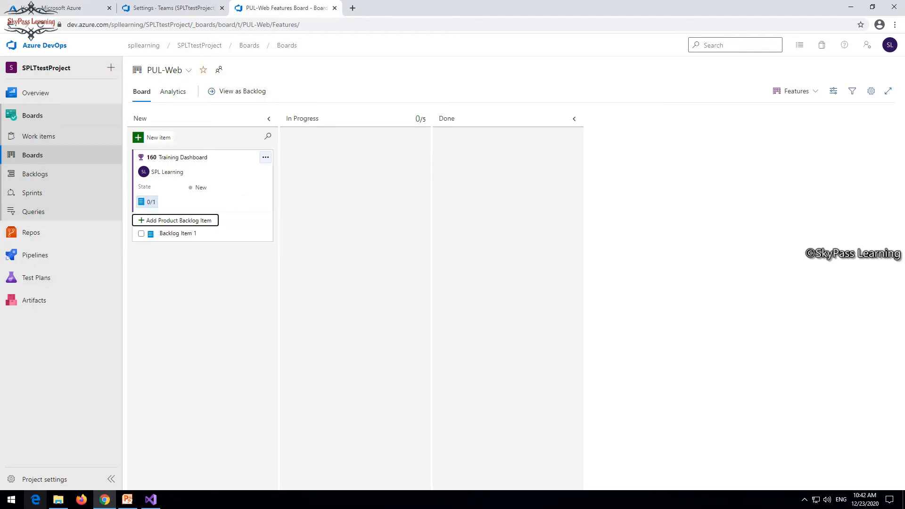
Add two more product backlog items, "Backlog Item 2" and "Backlog Item 3", to the Training Dashboard feature.
drag(177, 234, 180, 236)
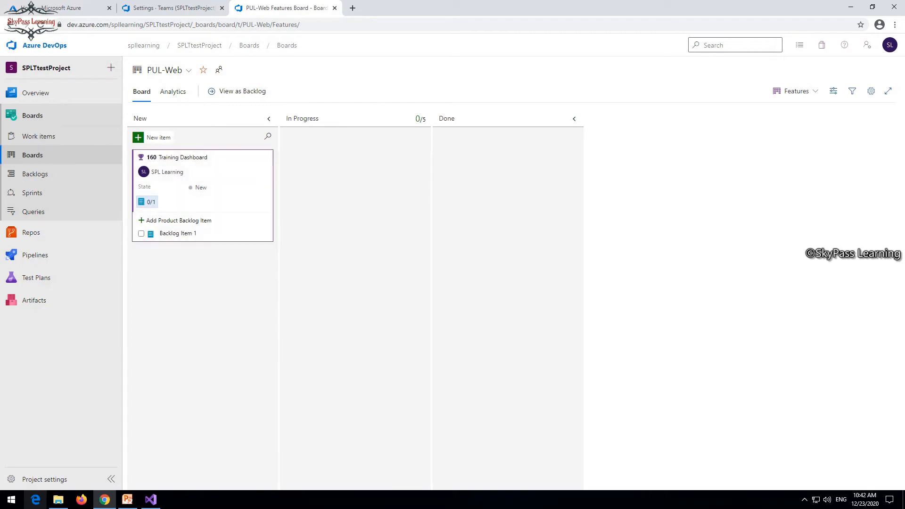
click(179, 220)
key(ctrl+v)
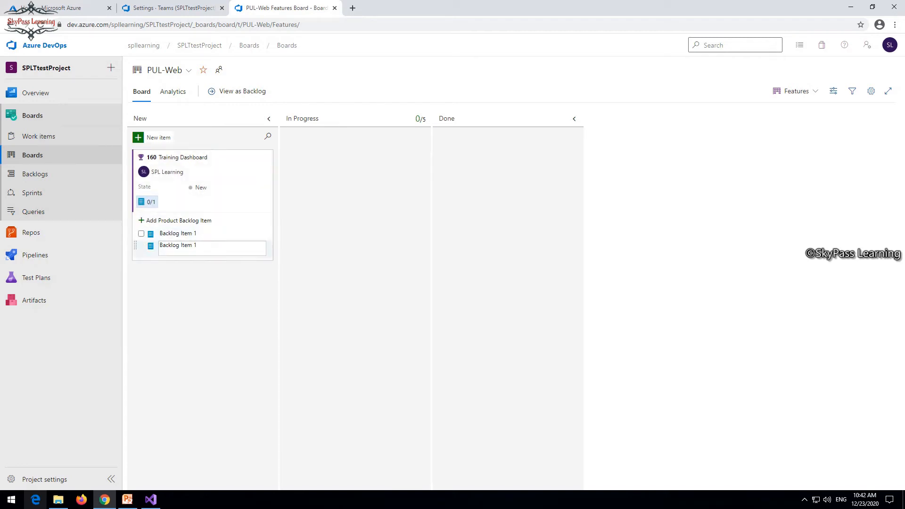
key(BackSpace)
text(2)
key(Return)
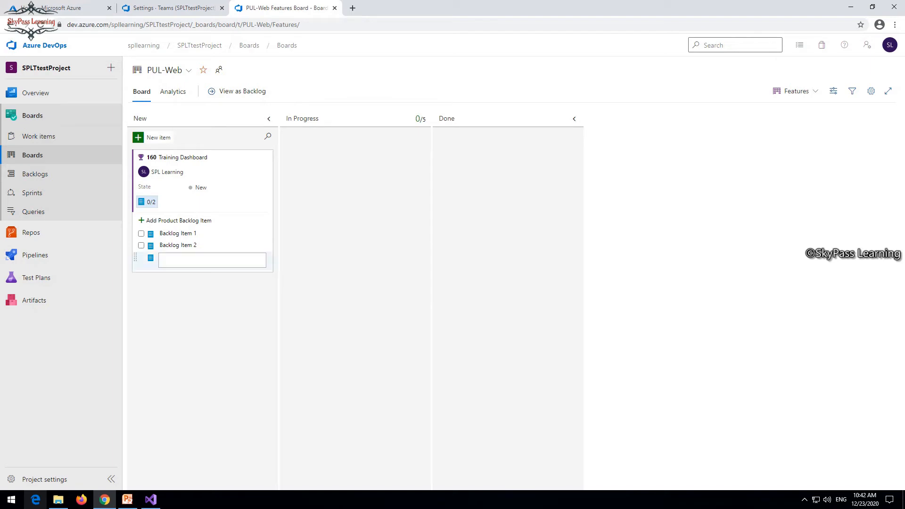
key(ctrl+v)
key(Return)
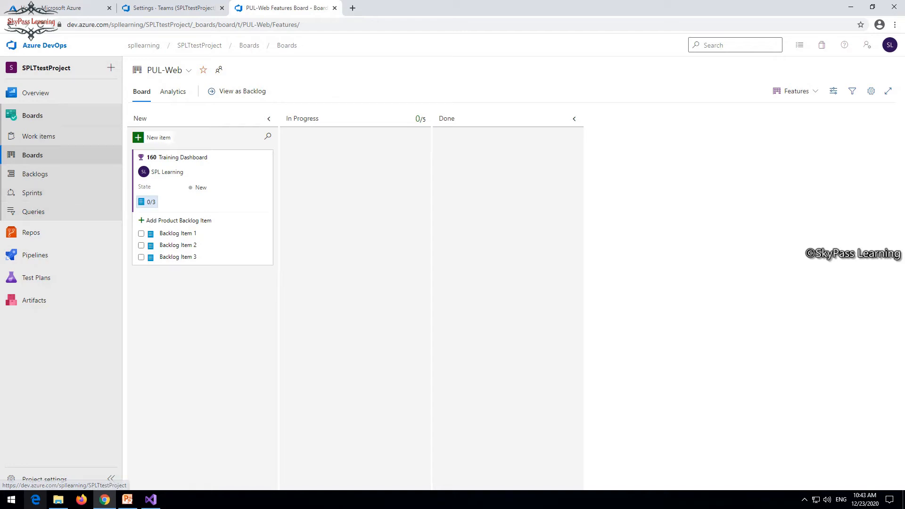
Switch the PUL-Web board to the Backlog items level and move Backlog Item 1 from New to Approved.
click(796, 91)
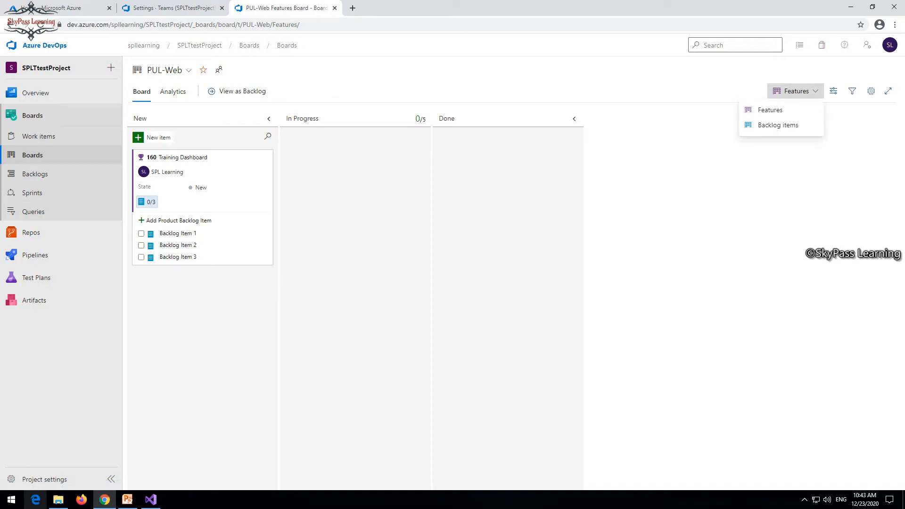
click(777, 125)
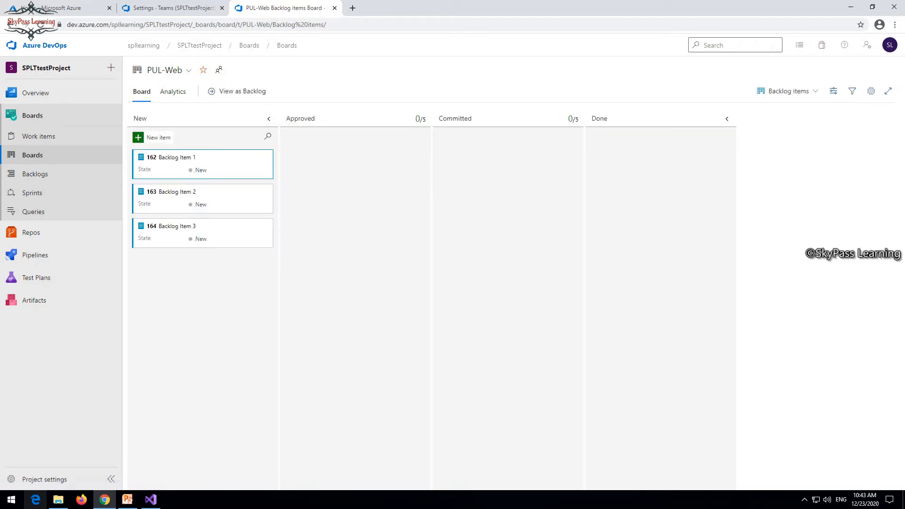
mouse_move(32, 233)
click(266, 157)
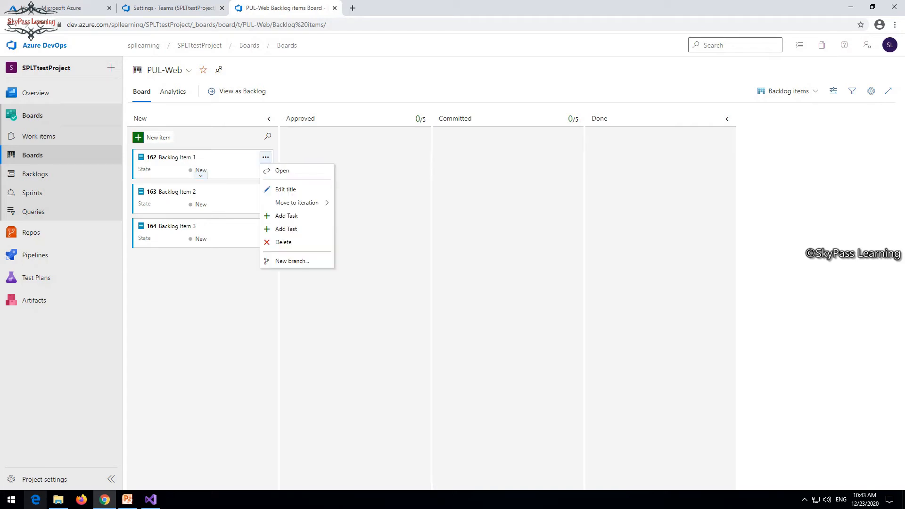
mouse_move(297, 203)
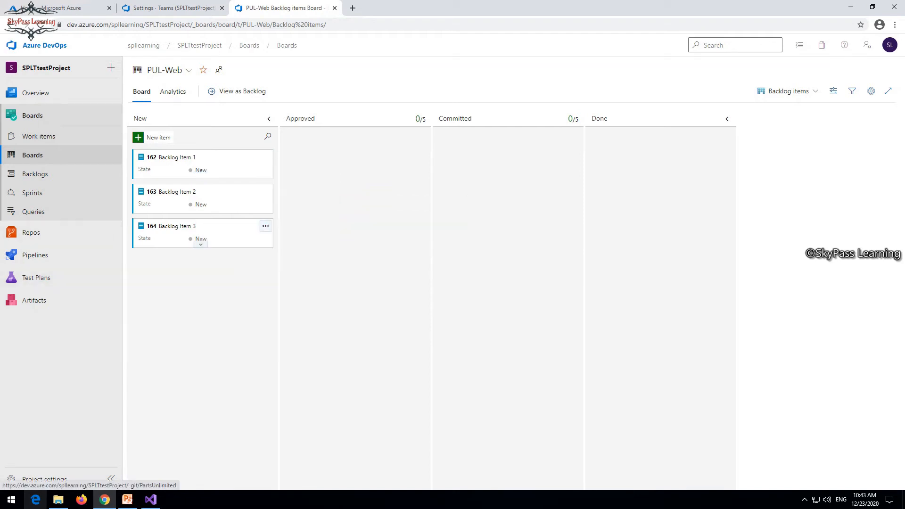
drag(198, 170, 351, 154)
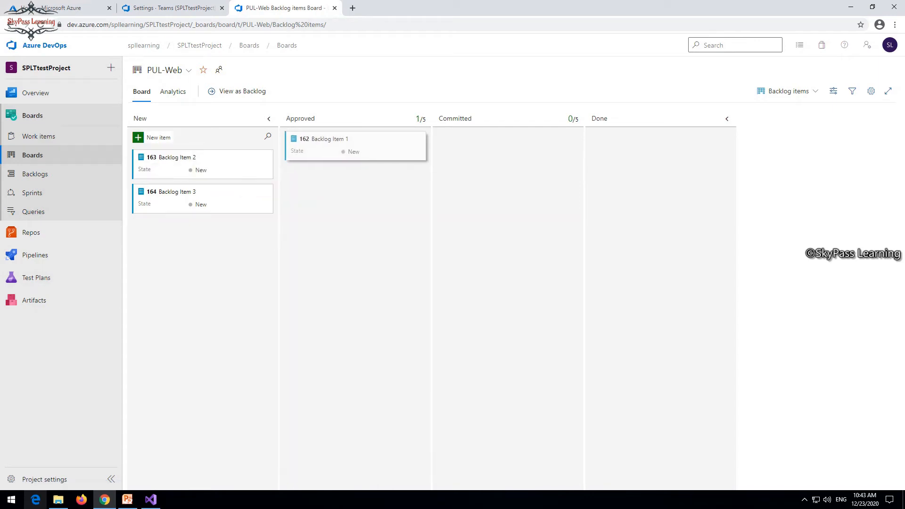
click(353, 157)
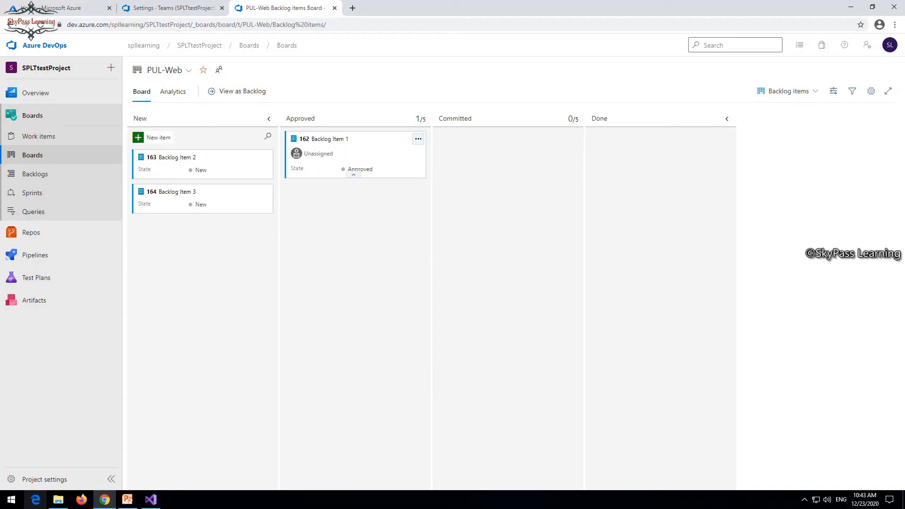
Assign Backlog Item 1, Backlog Item 2 and Backlog Item 3 to the SPL Learning account from their board cards.
click(318, 154)
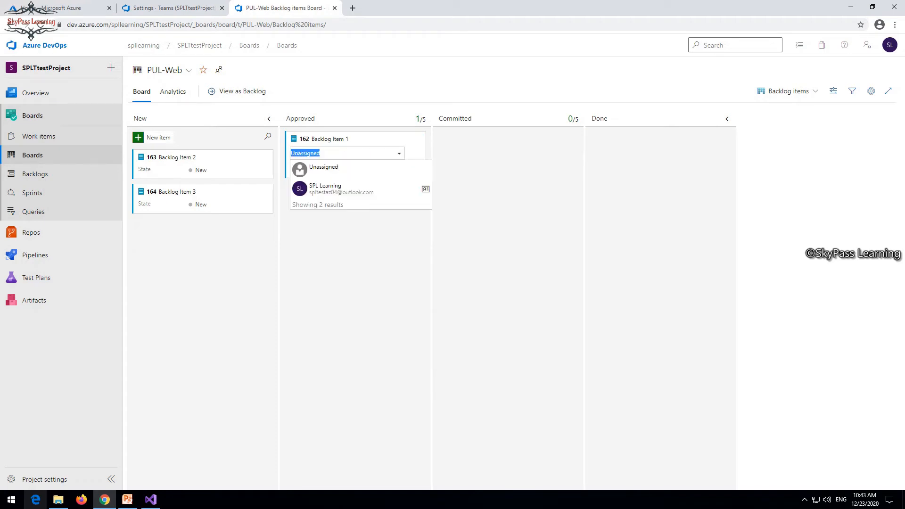
click(325, 187)
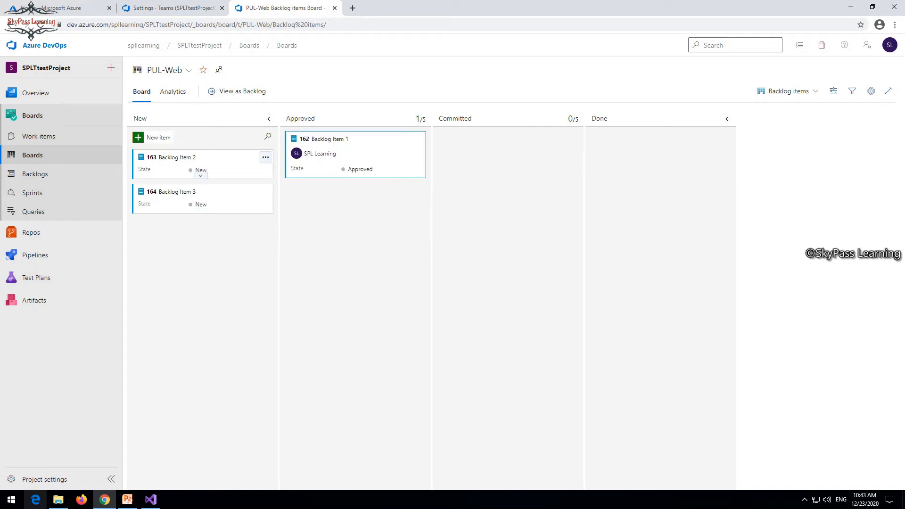
click(201, 175)
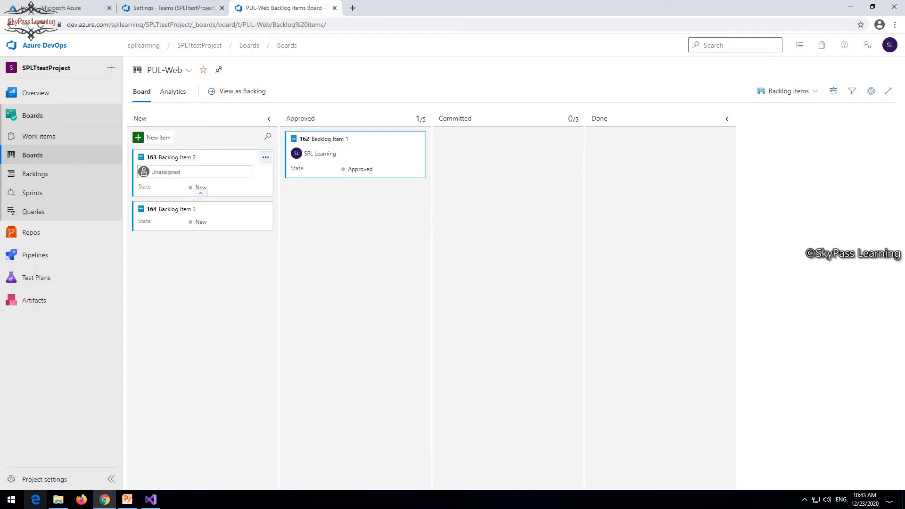
click(194, 172)
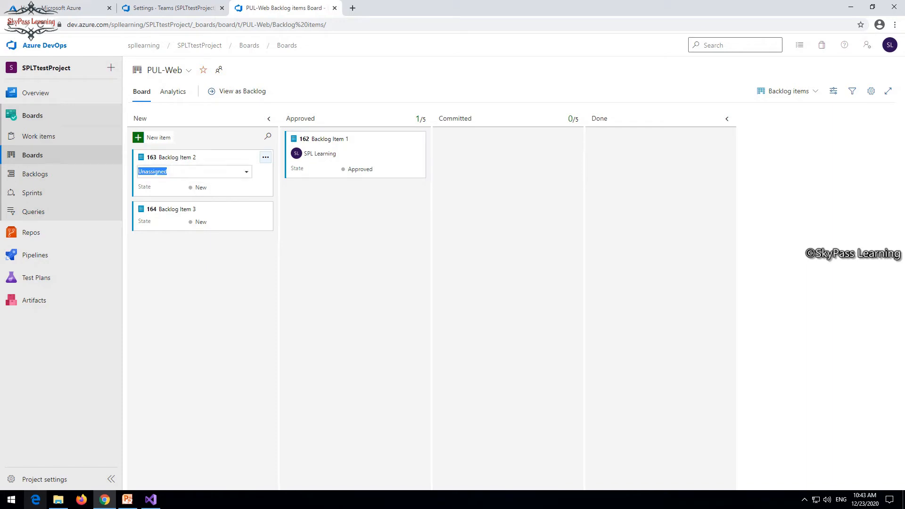
click(198, 206)
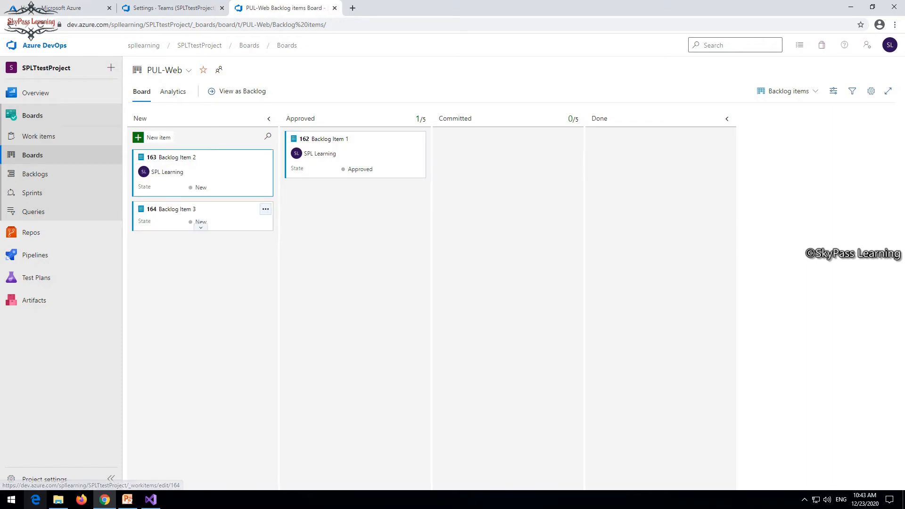
click(201, 228)
click(194, 224)
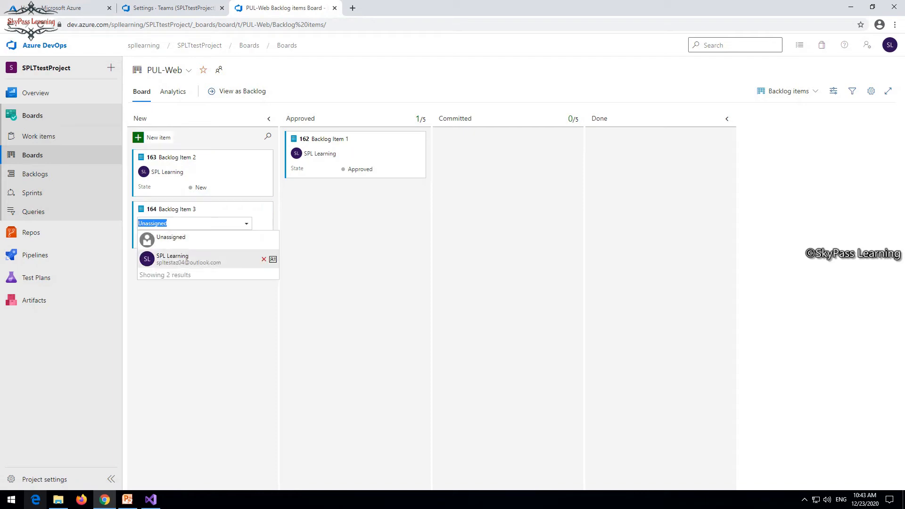
click(188, 258)
Move Backlog Item 2 from New to Committed and Backlog Item 3 from New to Done.
mouse_move(35, 254)
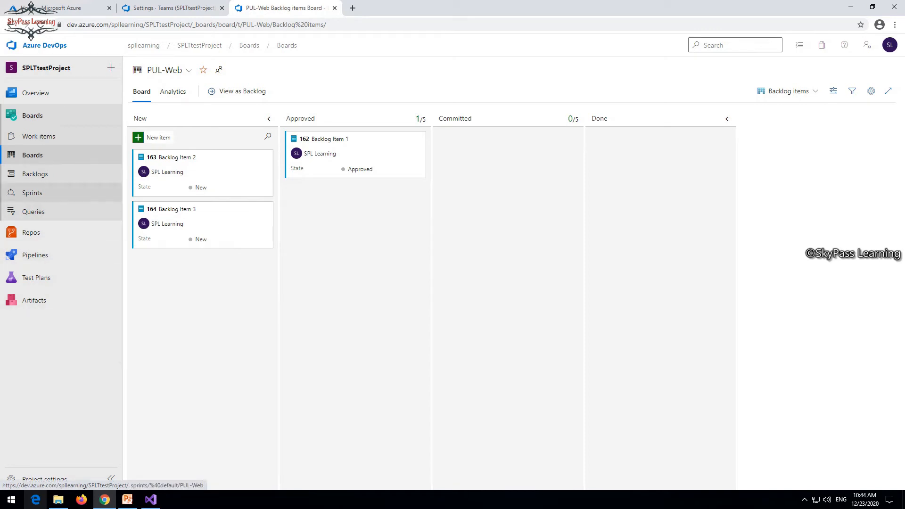
drag(207, 172, 509, 177)
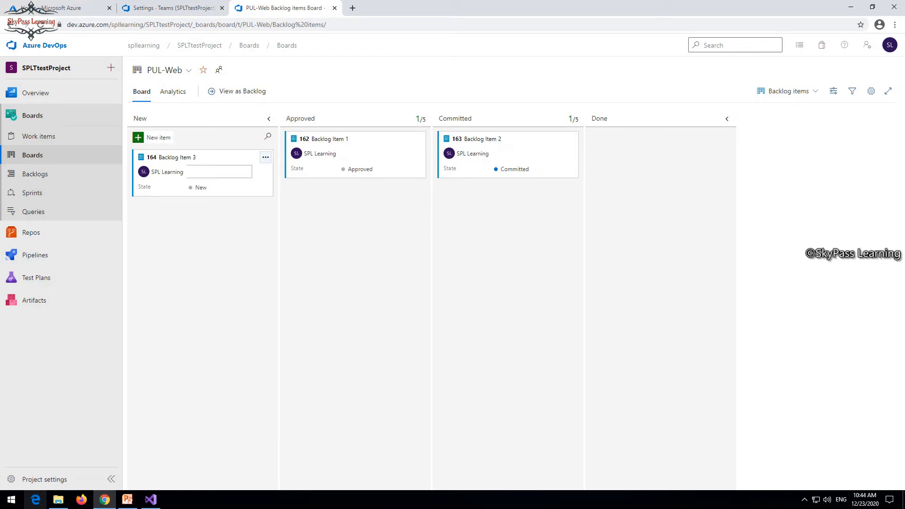
drag(203, 170, 656, 160)
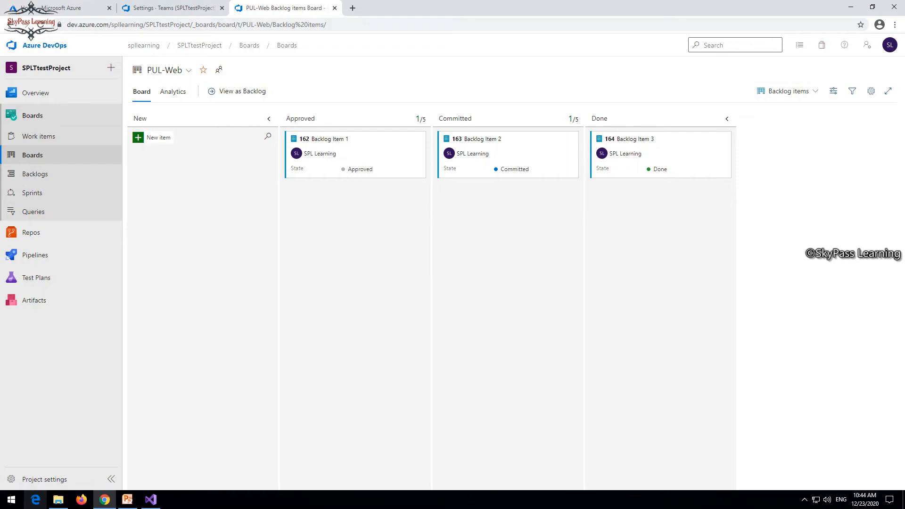
Switch the PUL-Web board to its backlog view and start a child task titled "Task1 for Backlog" under Backlog Item 1.
click(242, 91)
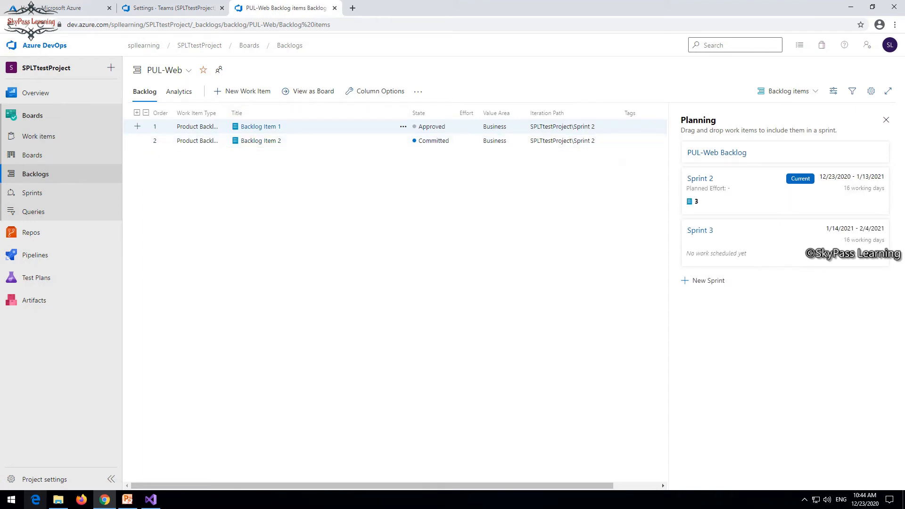
mouse_move(35, 255)
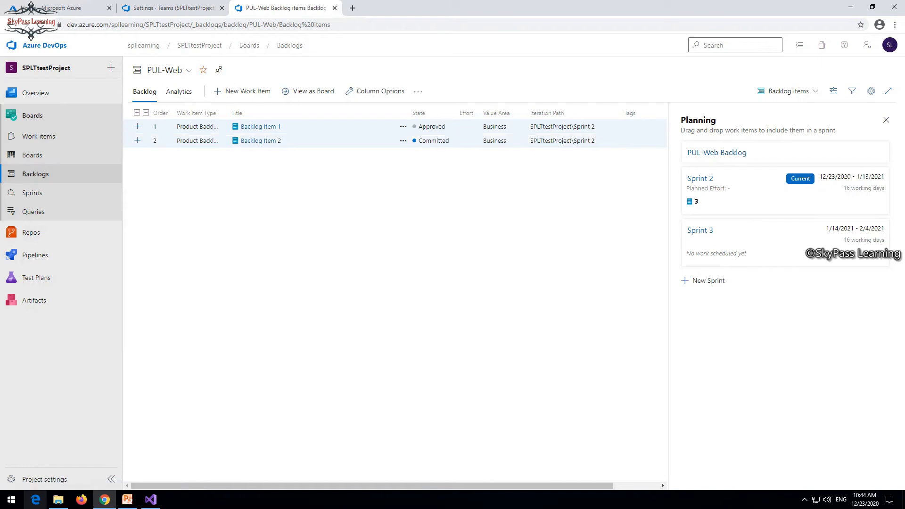
click(31, 232)
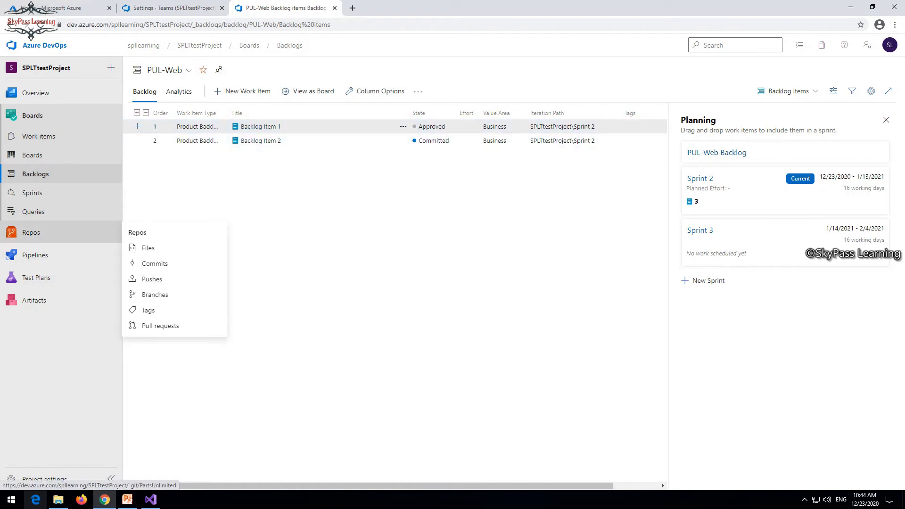
mouse_move(36, 278)
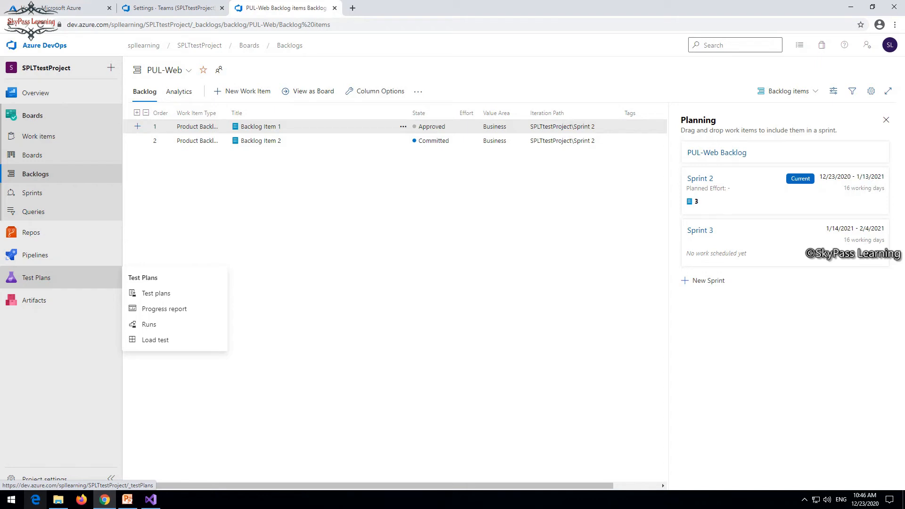
click(137, 126)
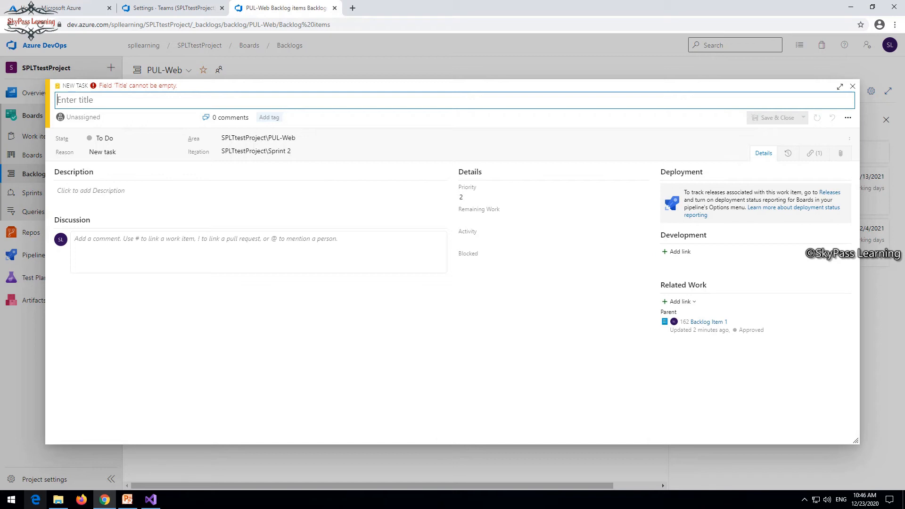
text(Task1 )
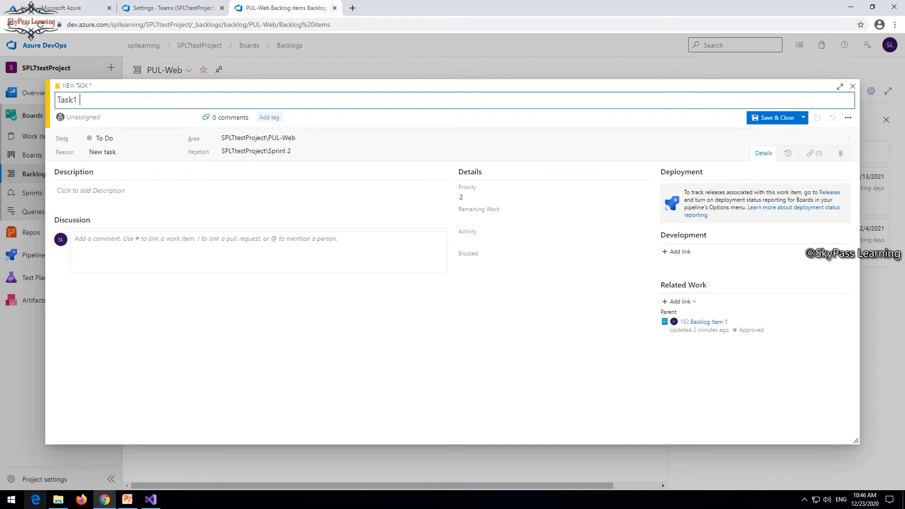
text(for Backlog)
click(553, 302)
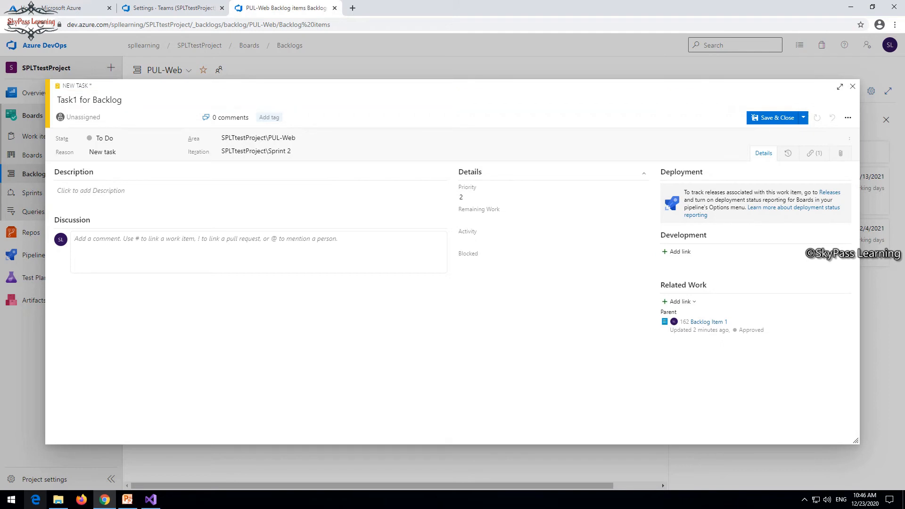
Set the new task's activity to Deployment and its remaining work to 5, and save the task.
click(642, 241)
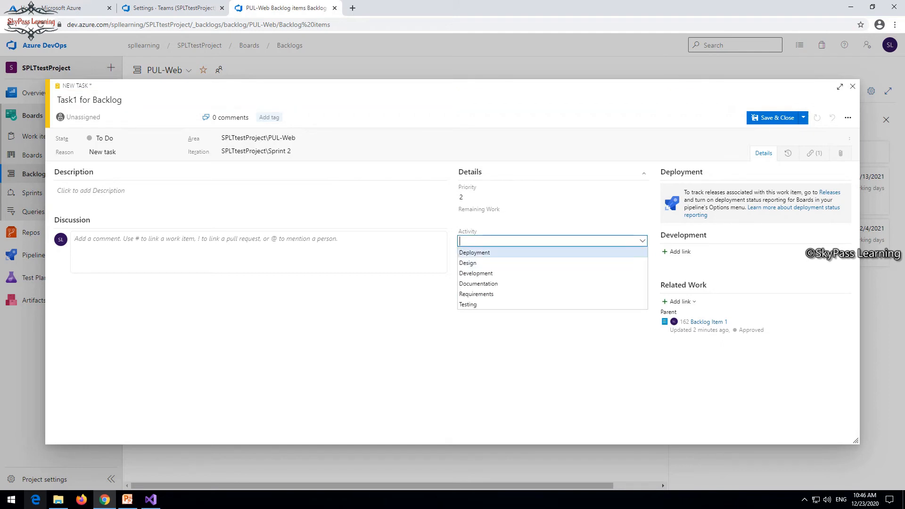
click(552, 252)
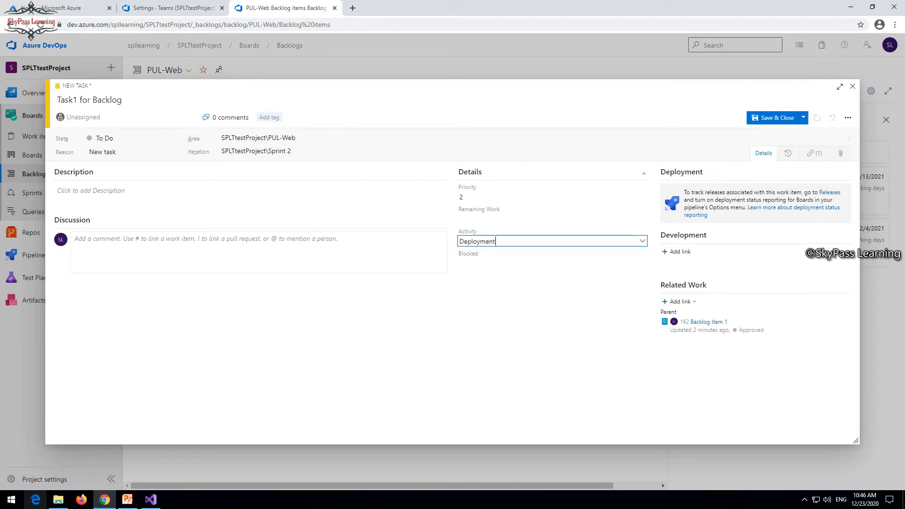
click(642, 241)
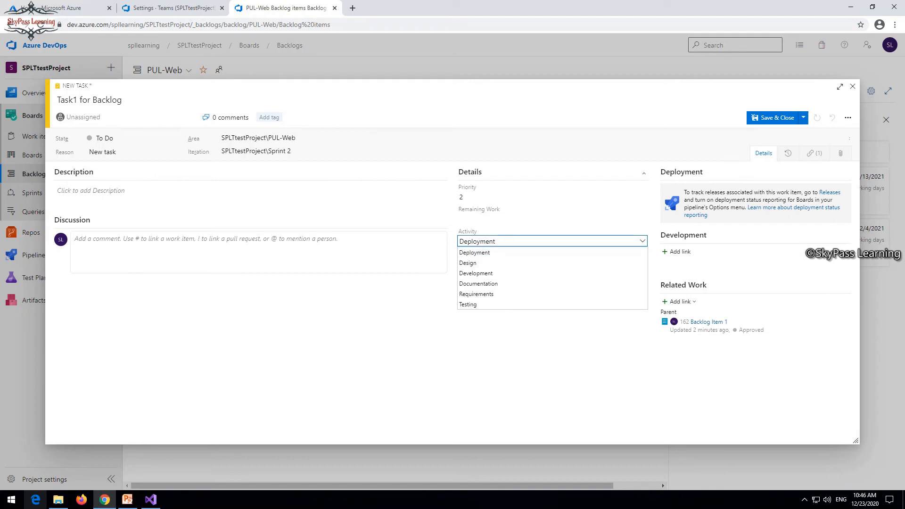
click(518, 349)
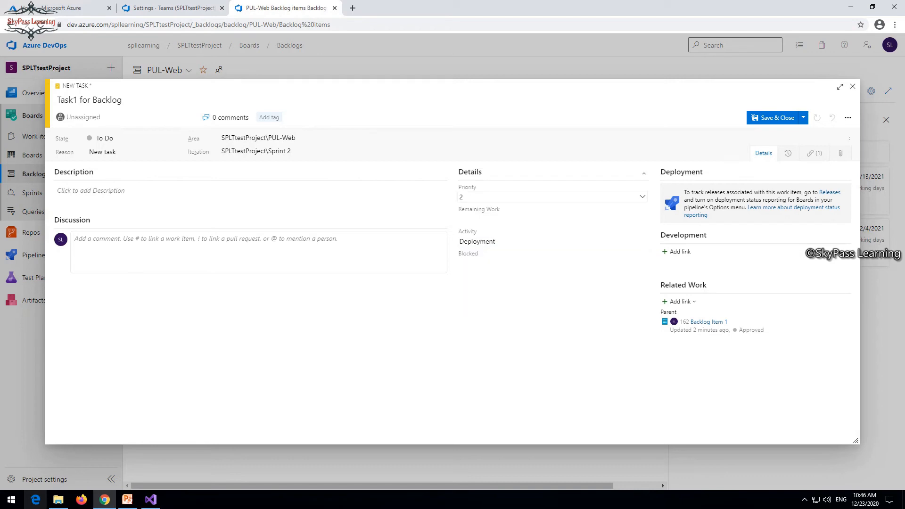
click(553, 197)
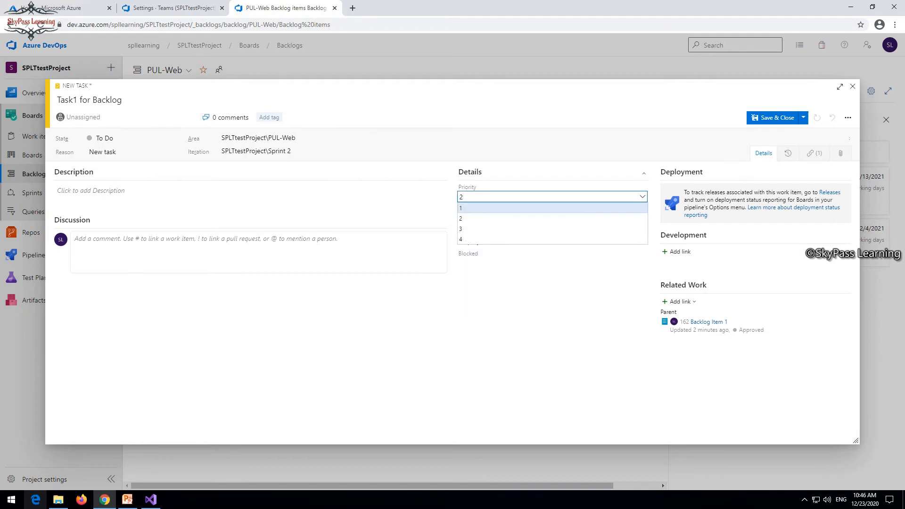
click(518, 339)
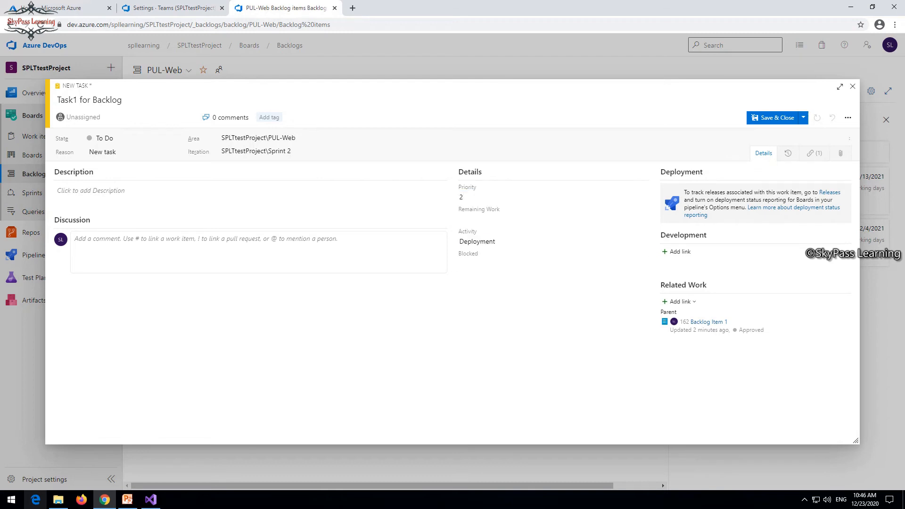
click(553, 219)
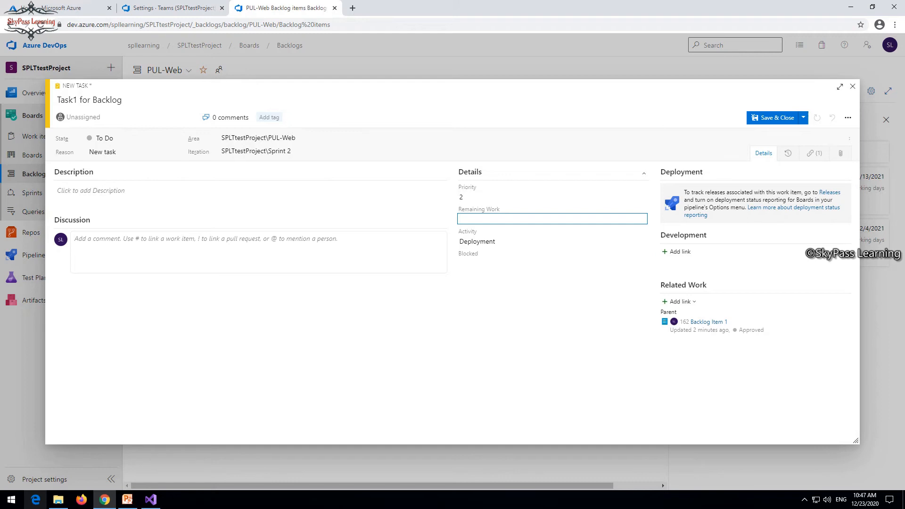
text(5)
click(776, 117)
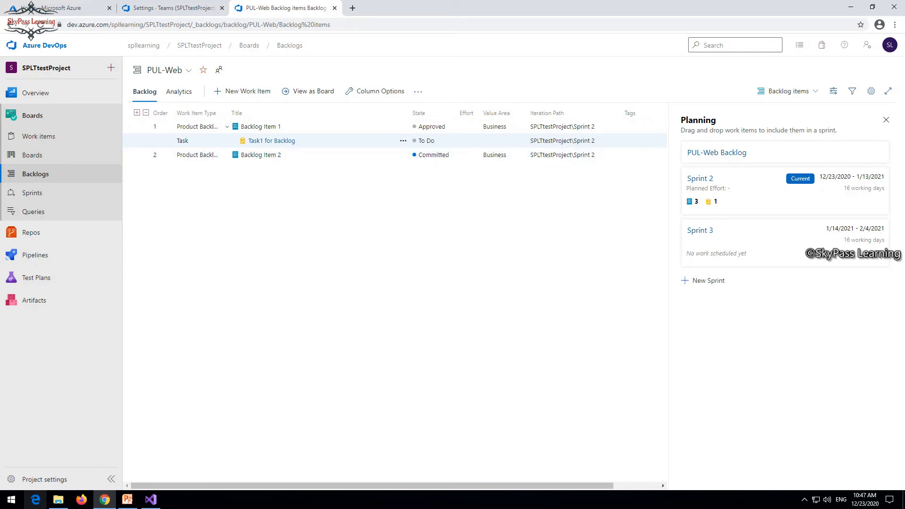
click(403, 140)
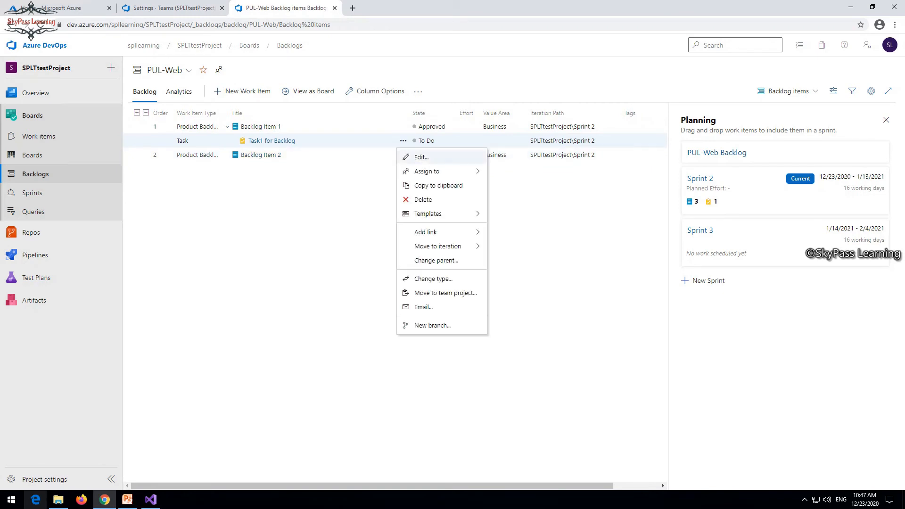
click(420, 157)
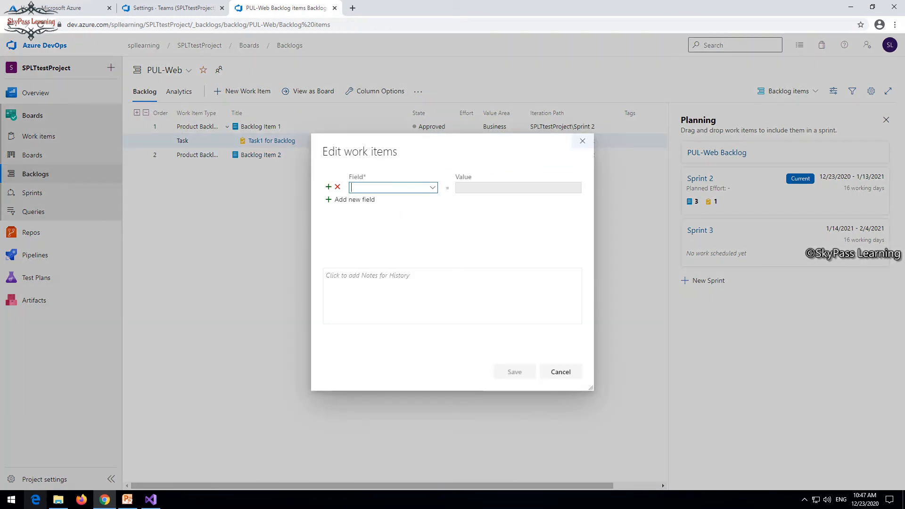
click(583, 141)
Assign "Task1 for Backlog" to the SPL Learning account and save the task.
click(271, 140)
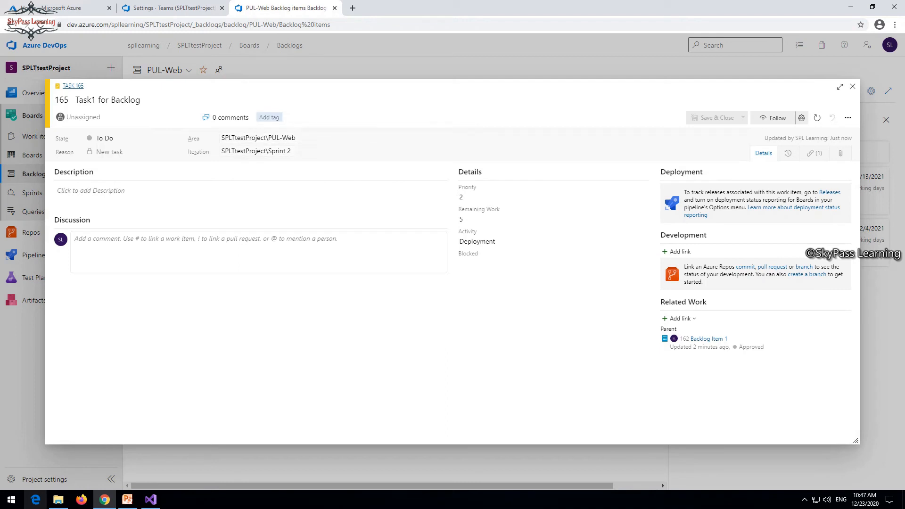
click(83, 117)
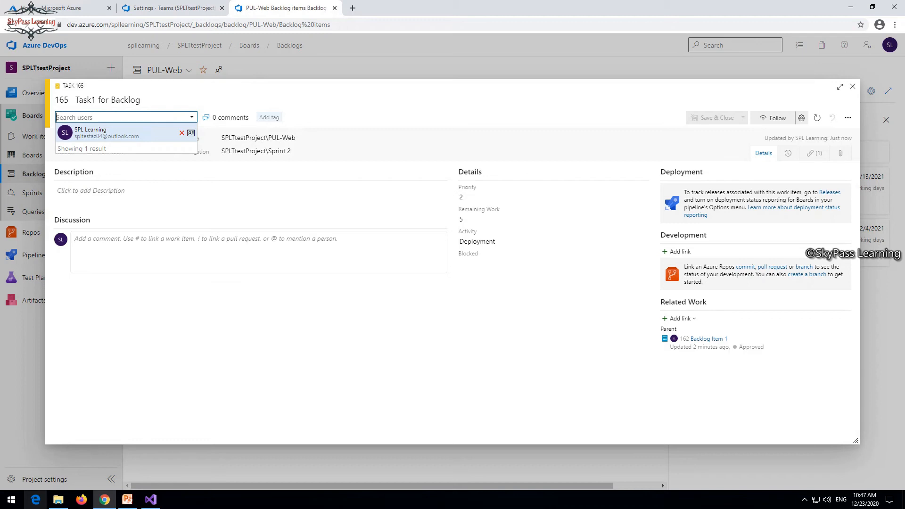
click(107, 133)
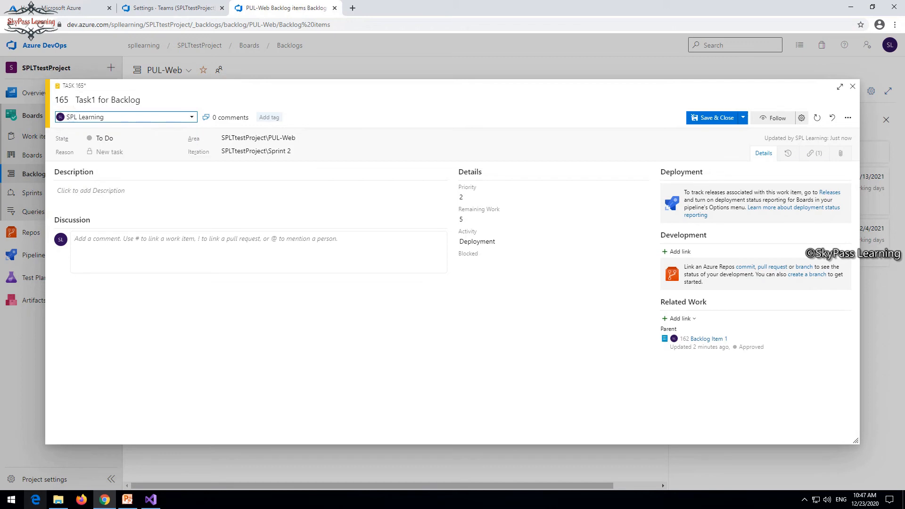
click(712, 118)
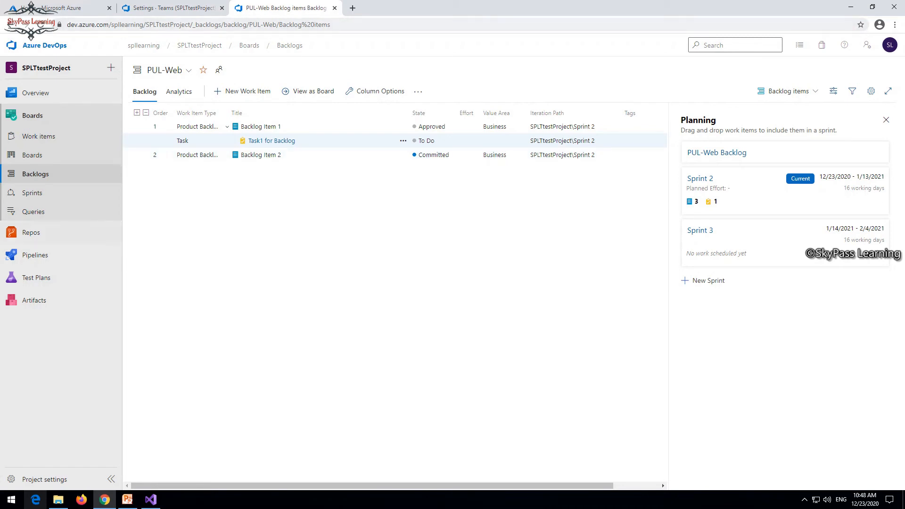
Open the PUL-Web team's Sprint 2 taskboard and expand the Backlog Item 3 row.
mouse_move(28, 232)
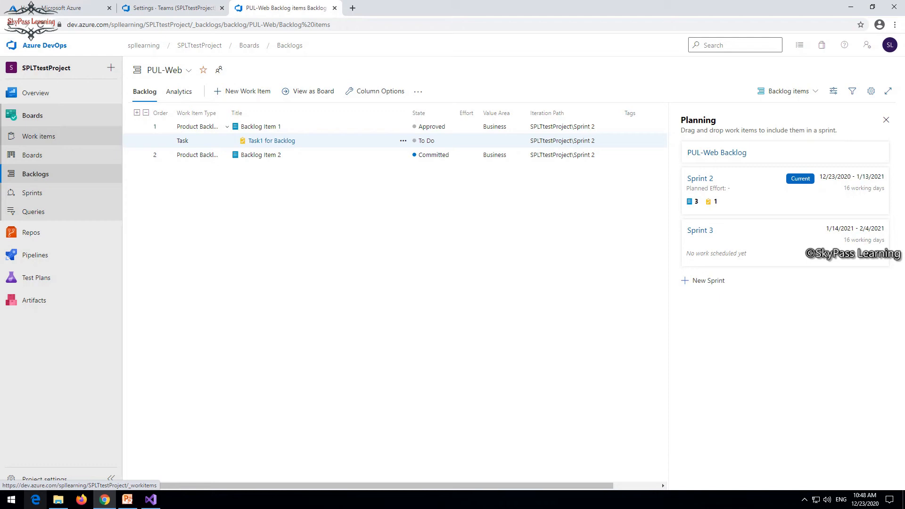
click(32, 192)
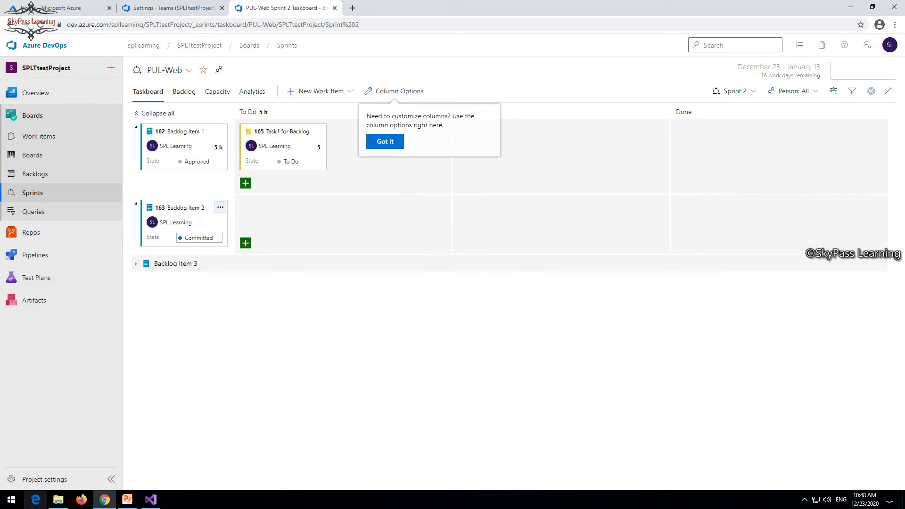
click(136, 264)
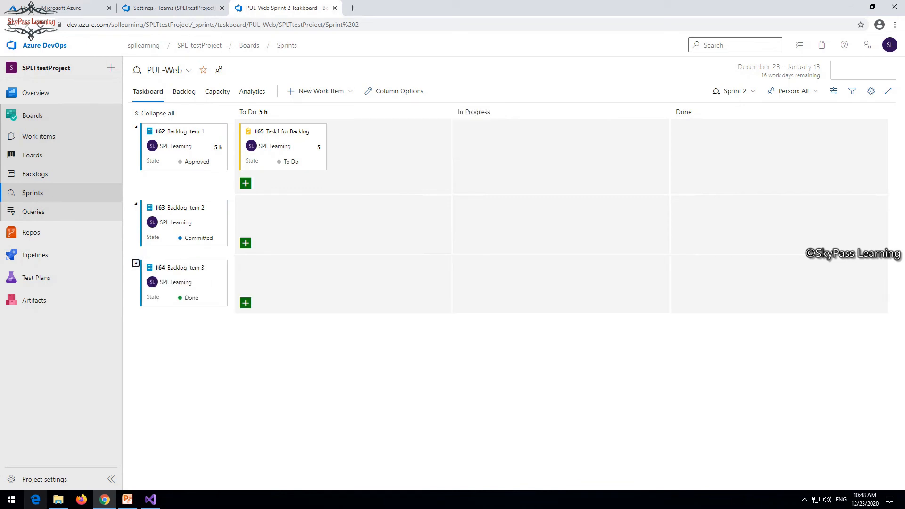
mouse_move(36, 278)
click(188, 70)
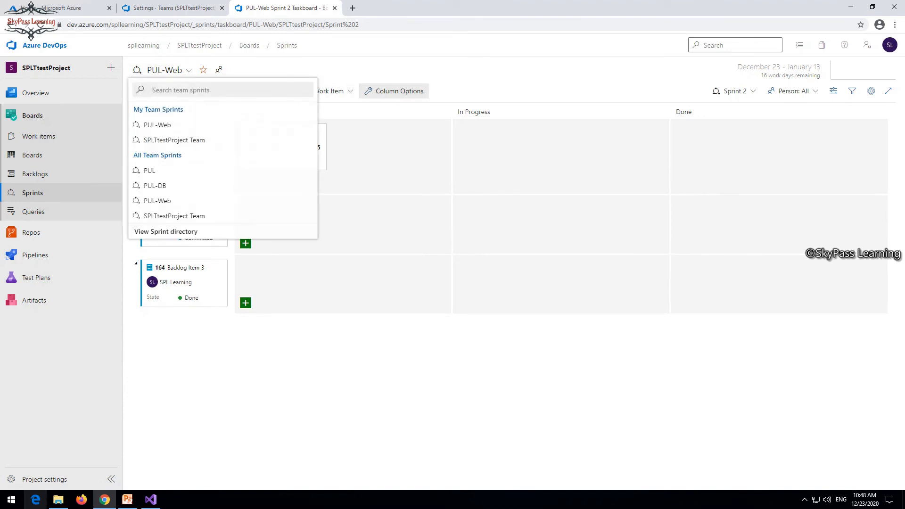
key(Escape)
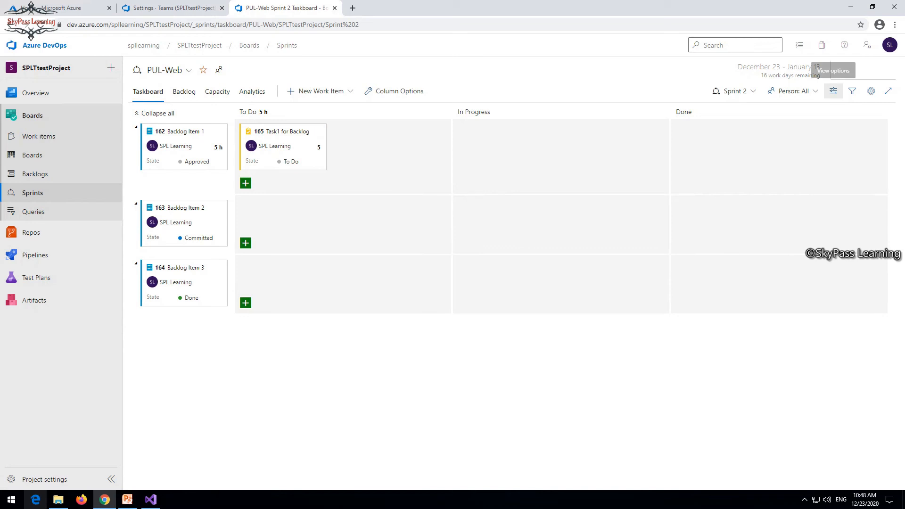
Show the Work details side pane on the Sprint 2 taskboard and collapse its Work By: Assigned To section.
click(832, 91)
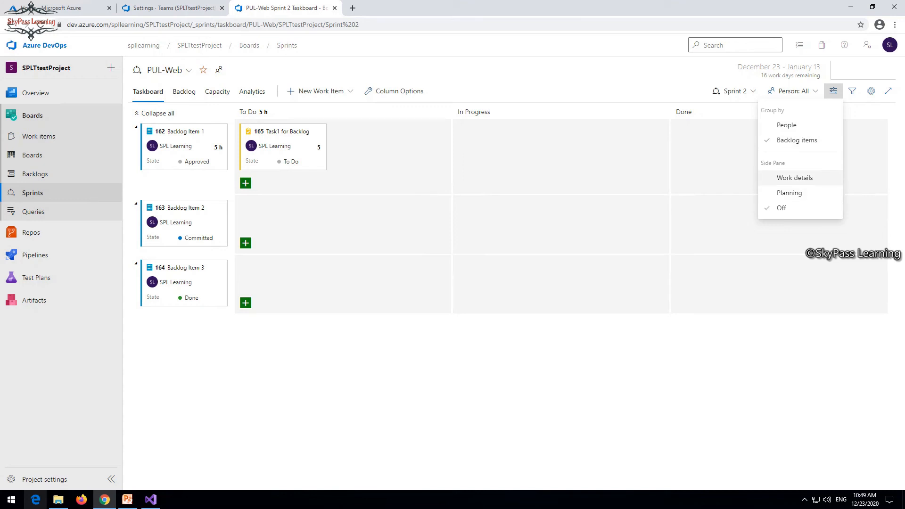
click(794, 177)
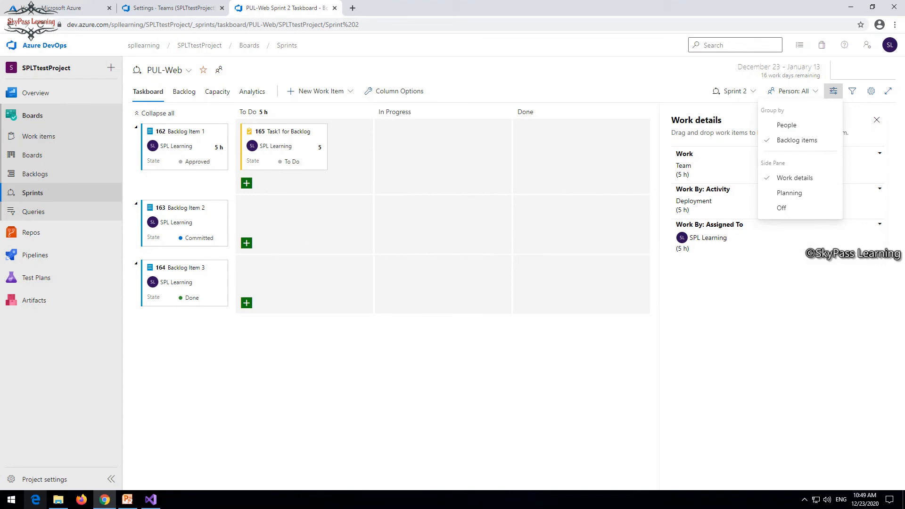
click(789, 193)
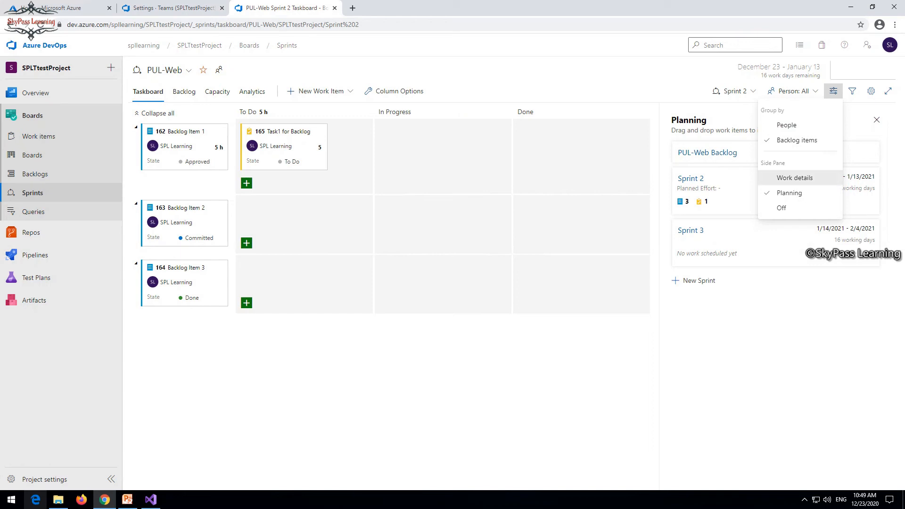
click(795, 178)
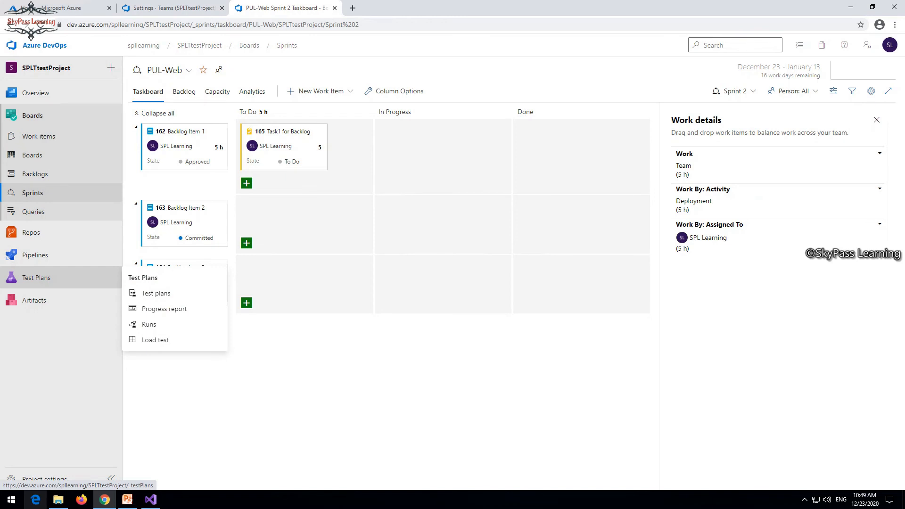
click(833, 91)
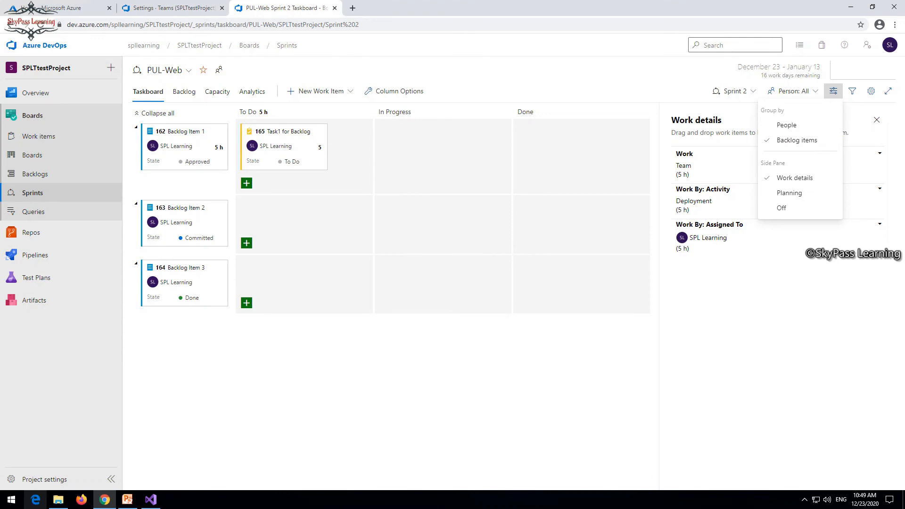
key(Escape)
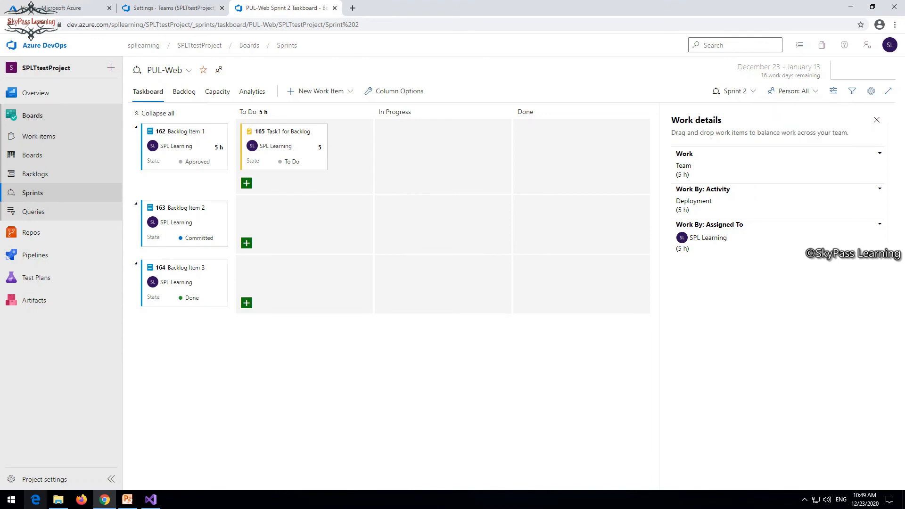
mouse_move(708, 238)
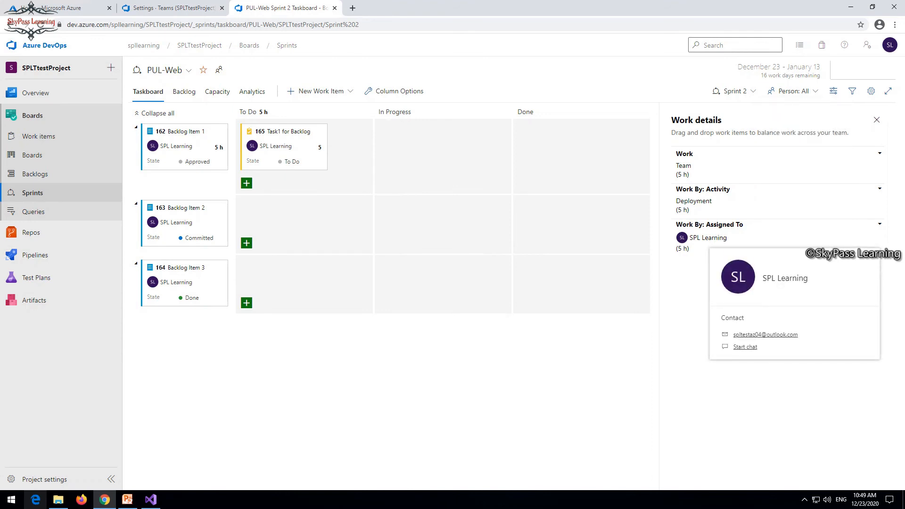
click(880, 224)
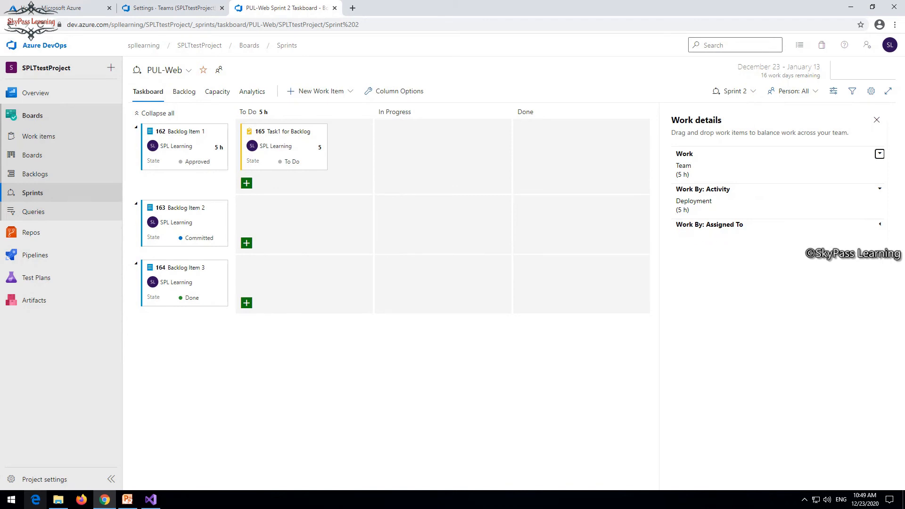
In the Sprint 2 capacity plan, set the SPL Learning account's activity to Deployment and its capacity per day to 1.
mouse_move(35, 255)
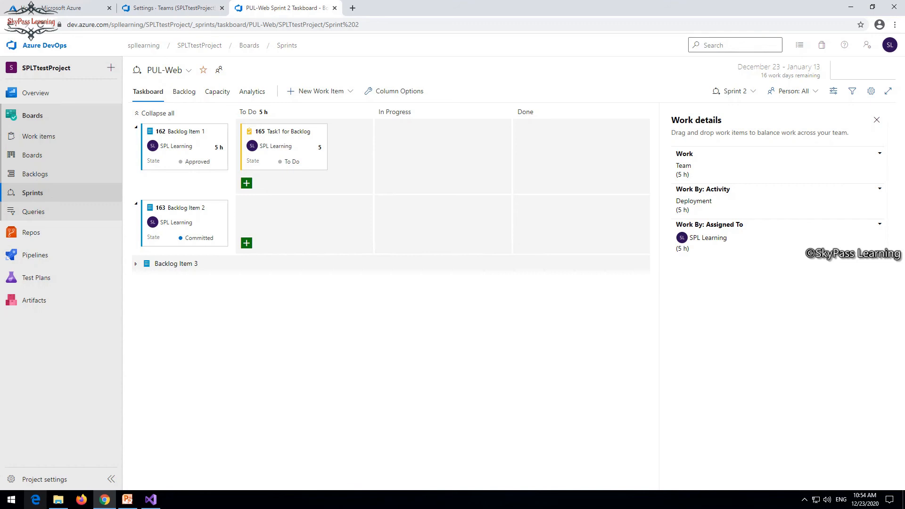
click(217, 91)
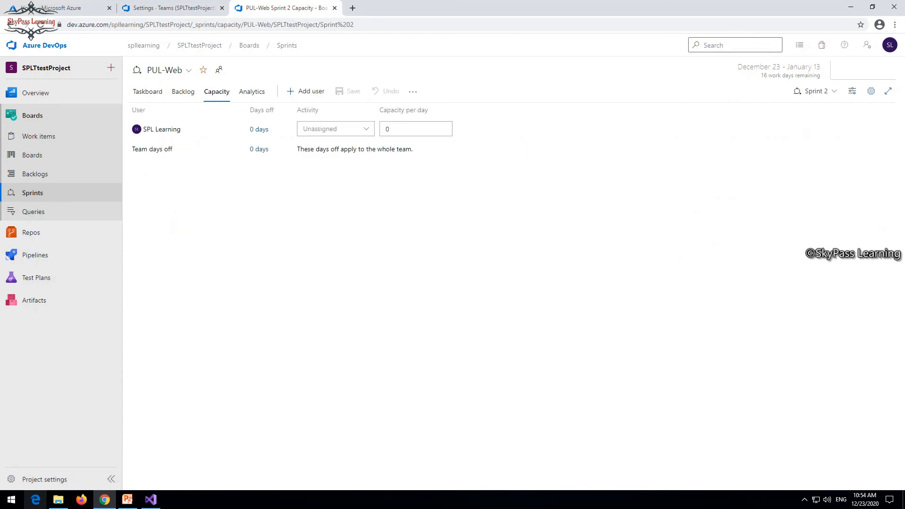
mouse_move(31, 233)
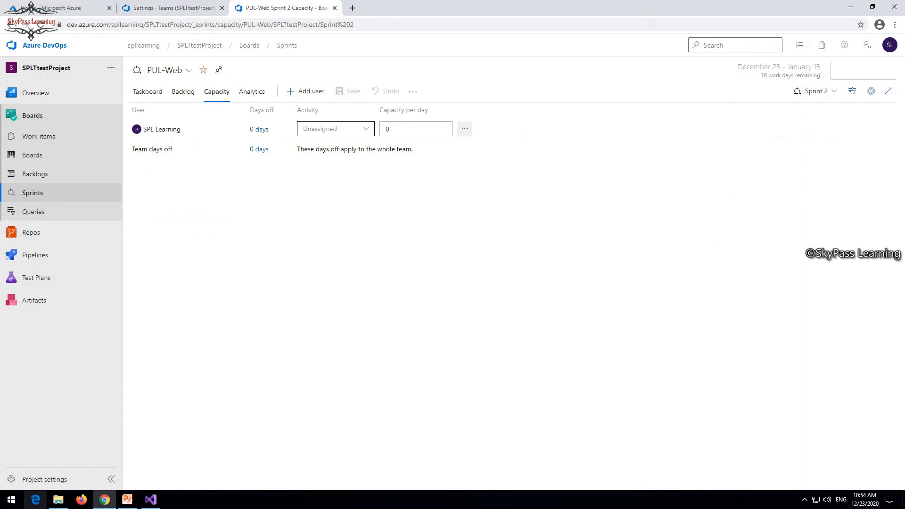
drag(390, 130, 372, 129)
click(345, 130)
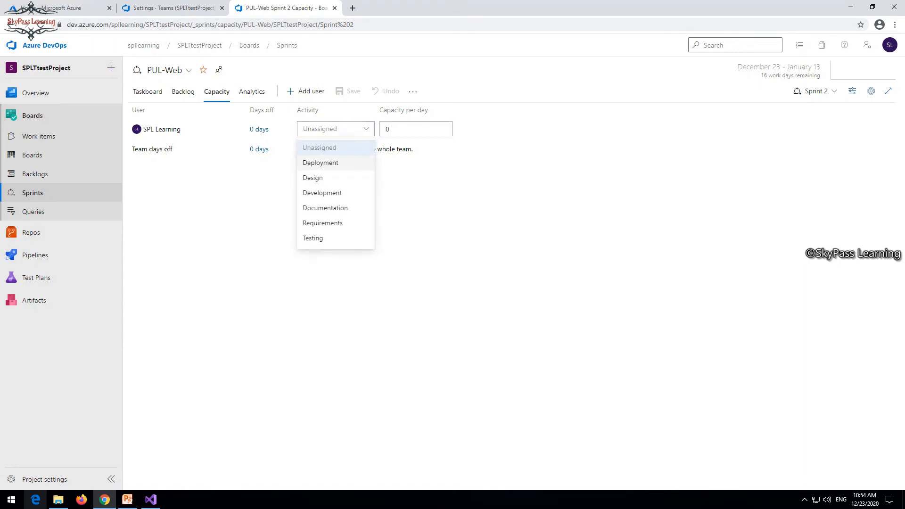
click(336, 163)
key(Tab)
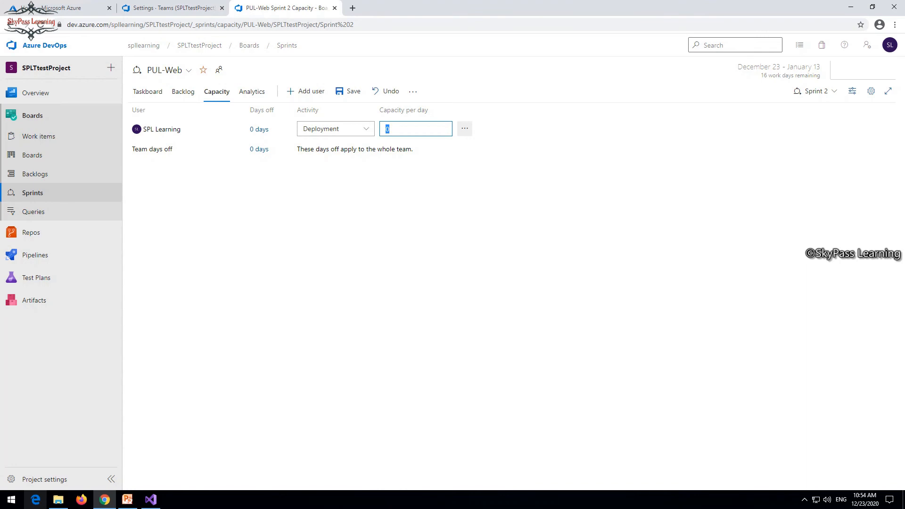
text(1)
Give the SPL Learning account days off from 12/24/2020 to 12/29/2020.
click(259, 130)
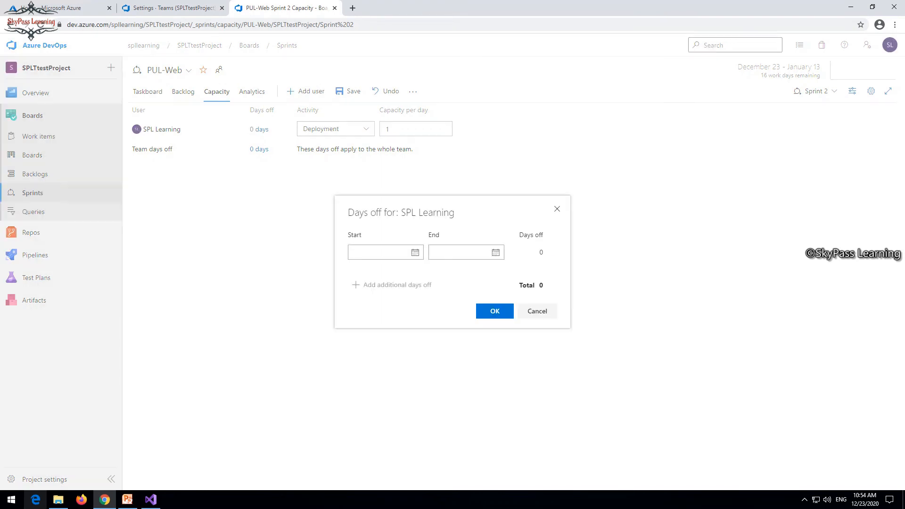
click(415, 252)
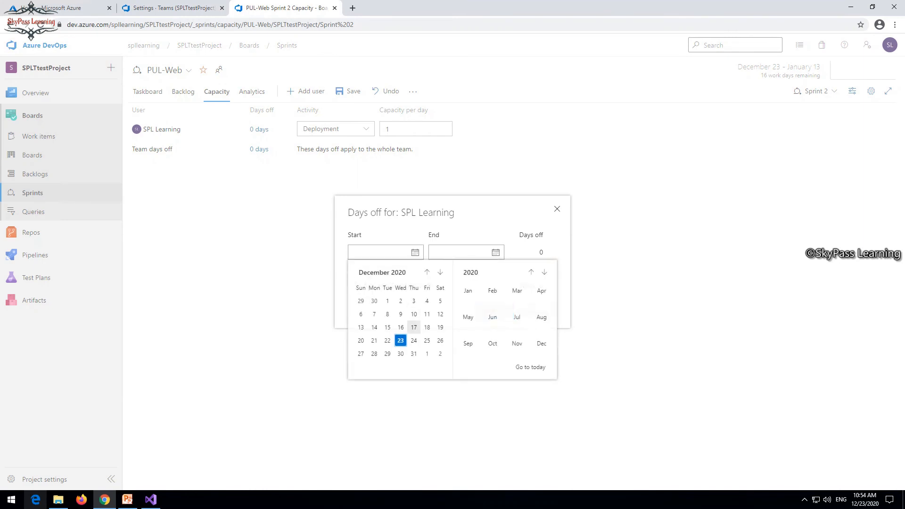
click(413, 340)
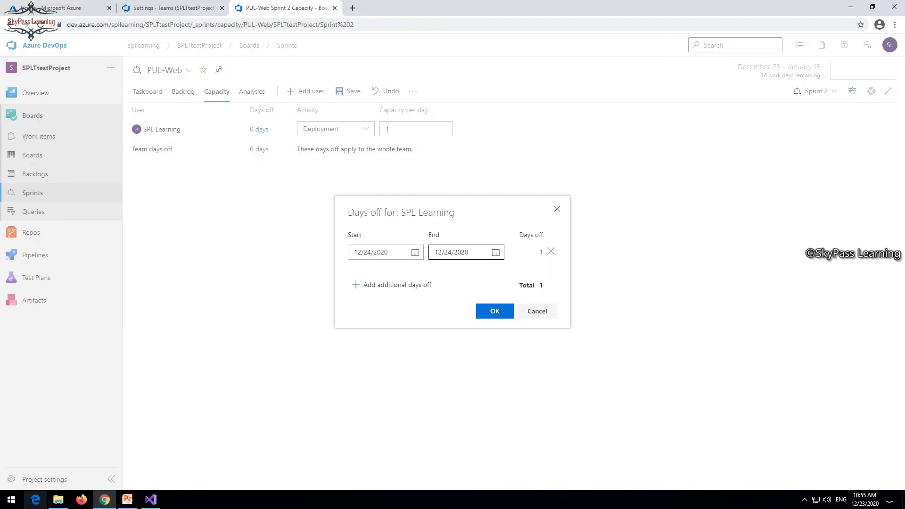
click(467, 252)
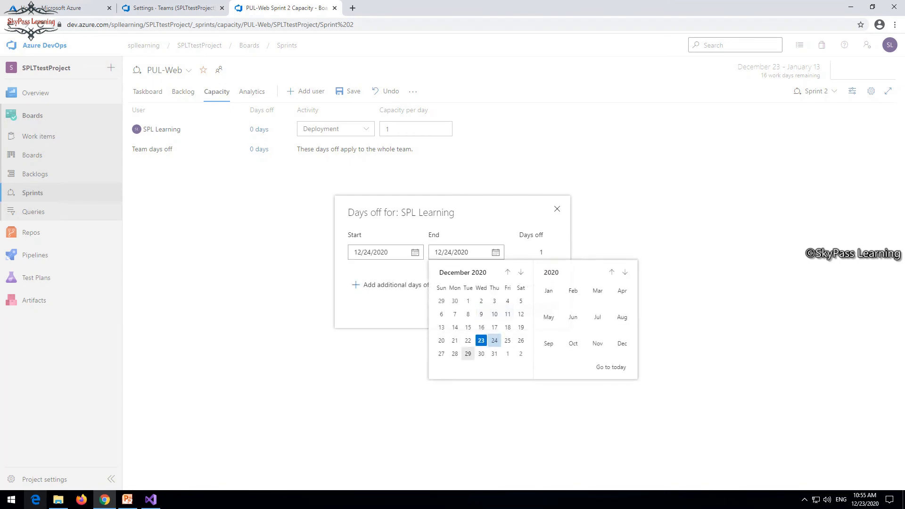
click(468, 354)
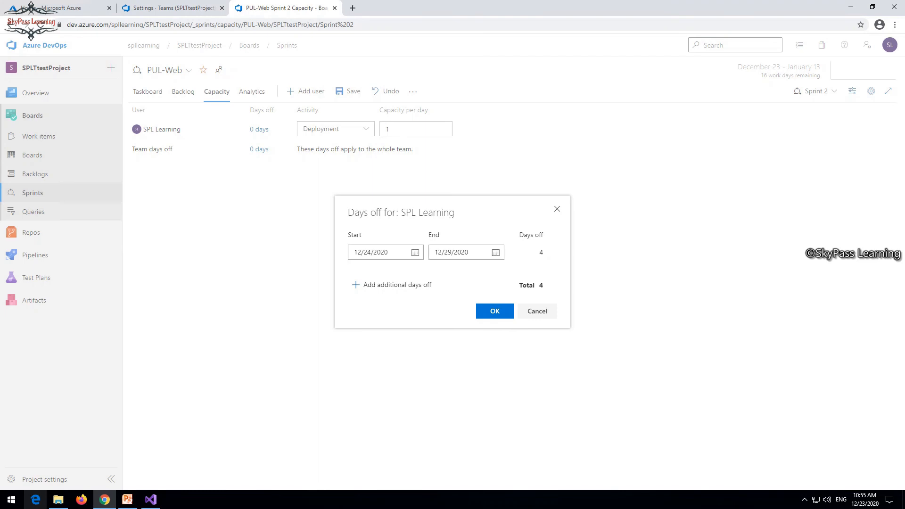
click(494, 311)
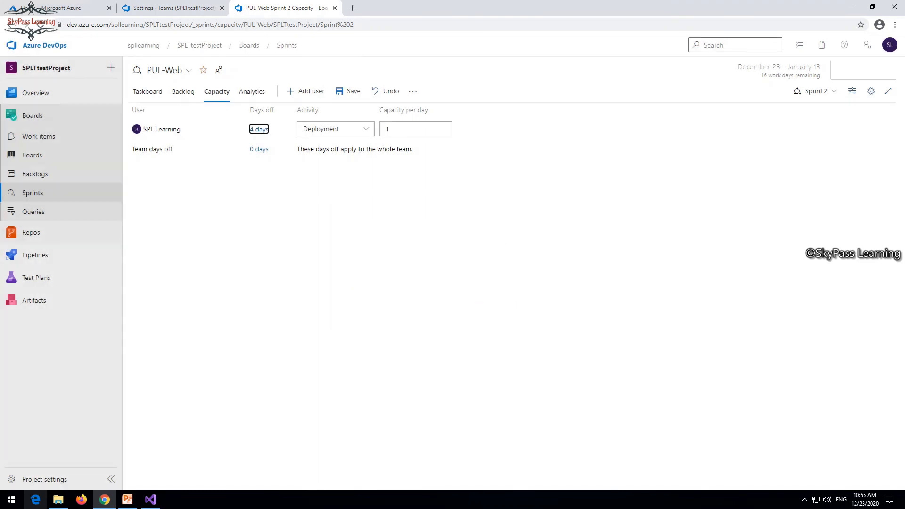
Save the Sprint 2 capacity settings and return to the taskboard with its work details.
mouse_move(32, 233)
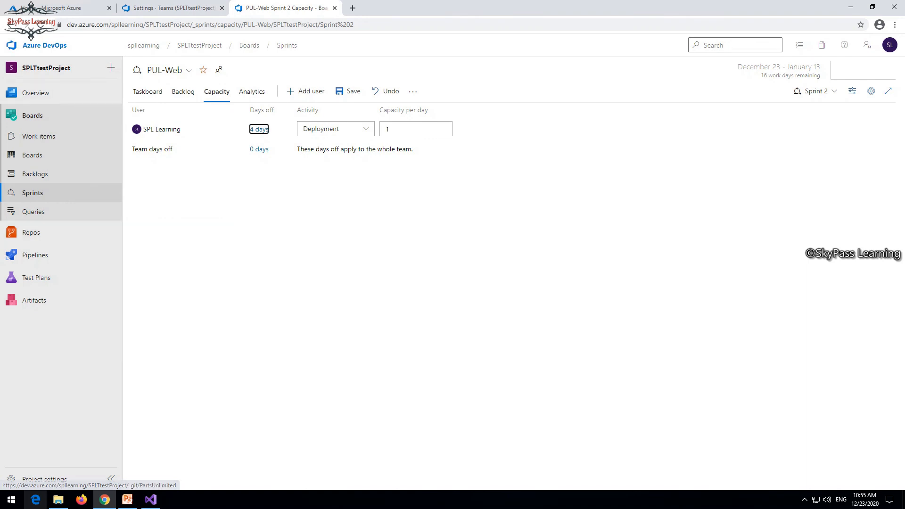
mouse_move(35, 255)
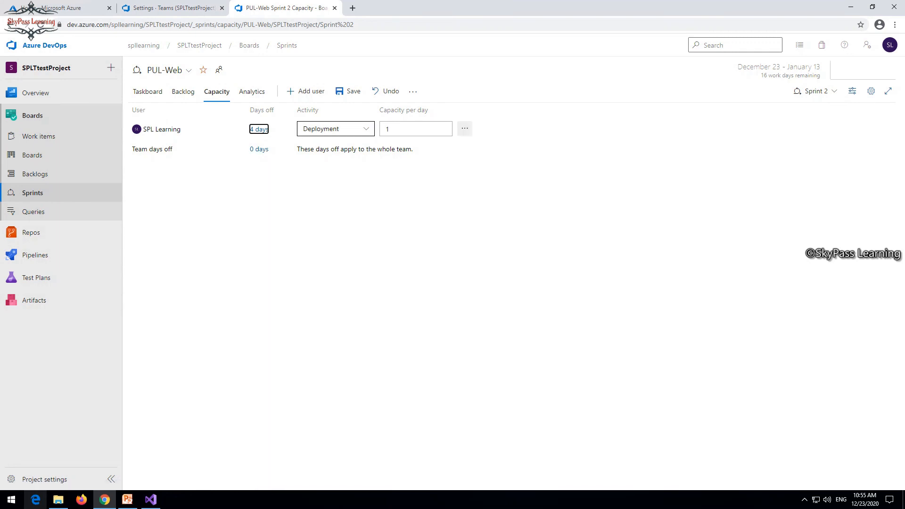
click(348, 91)
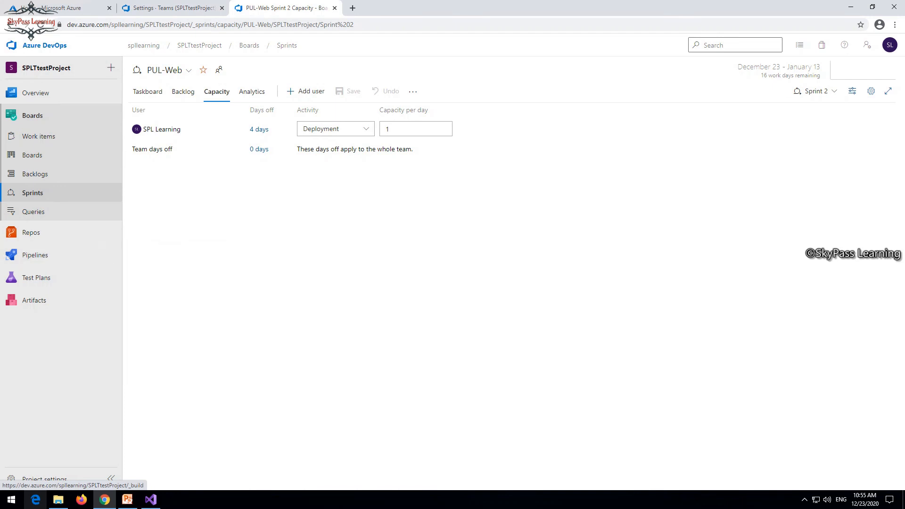
click(148, 91)
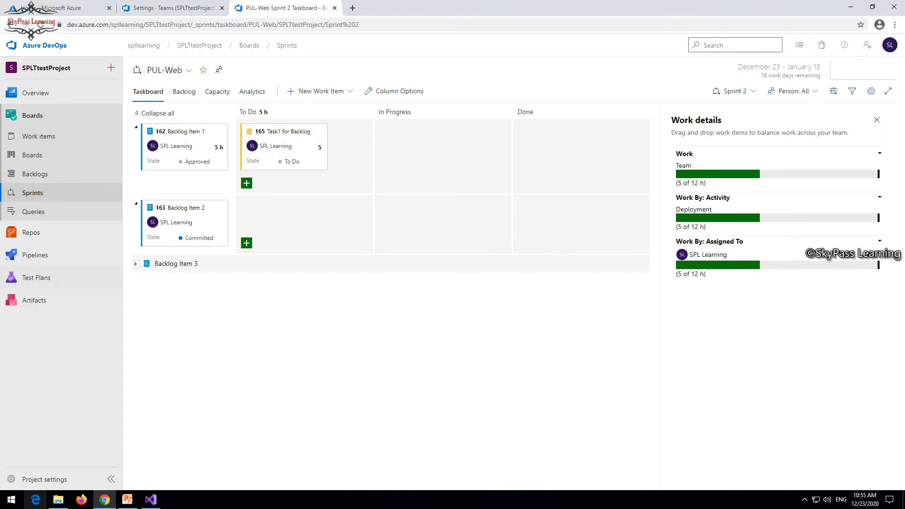
On the PUL-Web board, move Backlog Item 2 to Approved and Backlog Item 3 to Committed.
mouse_move(36, 277)
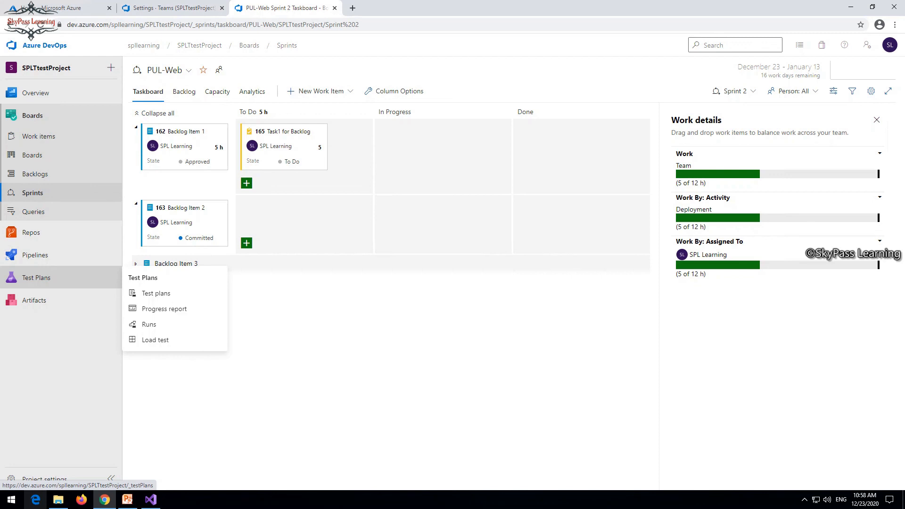
click(32, 155)
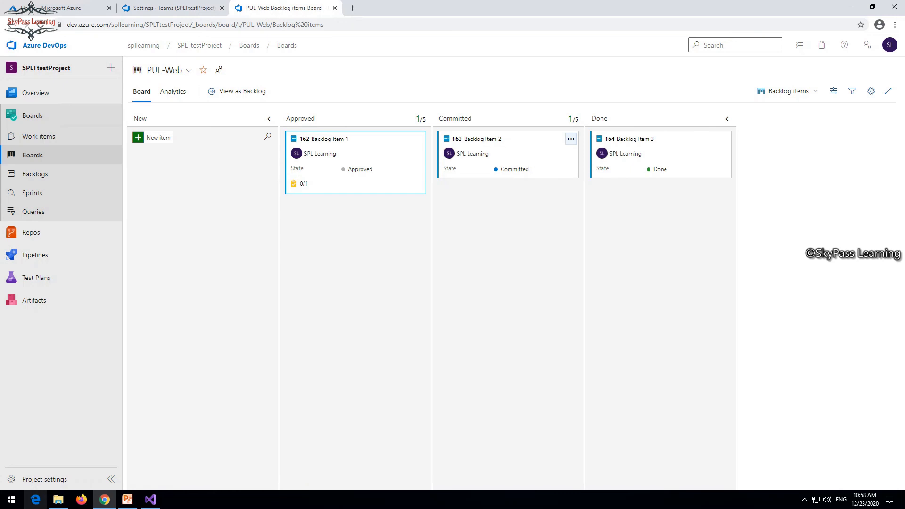
drag(518, 151, 366, 219)
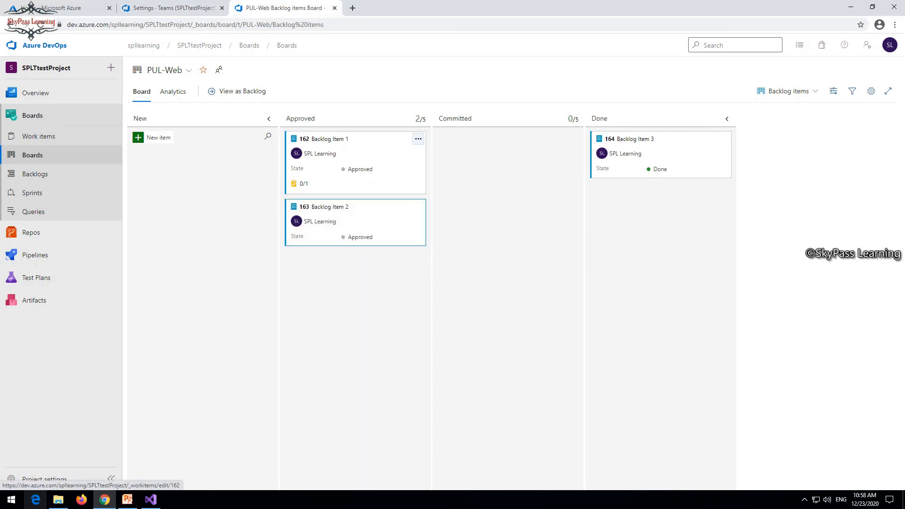
drag(631, 155, 507, 163)
mouse_move(36, 277)
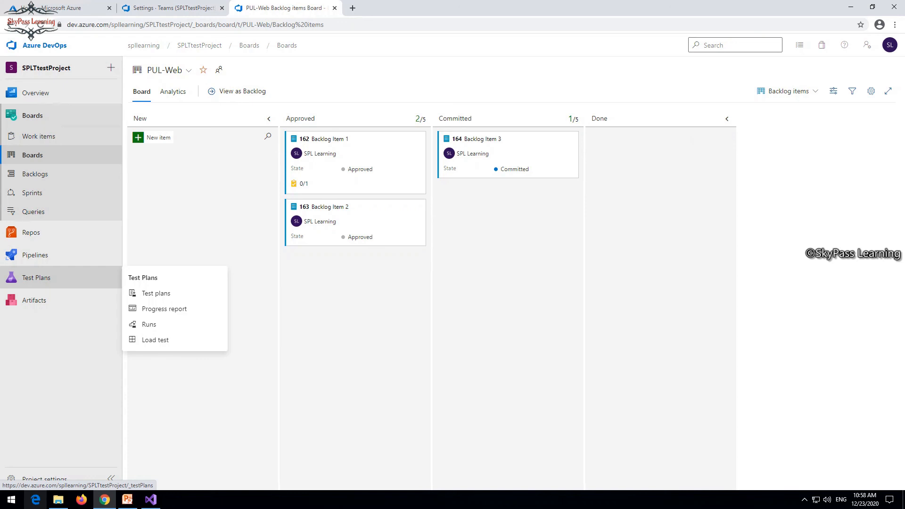
Examine the PUL-Web board's full Cumulative Flow Diagram report and its rolling period options, and return to the board.
click(173, 92)
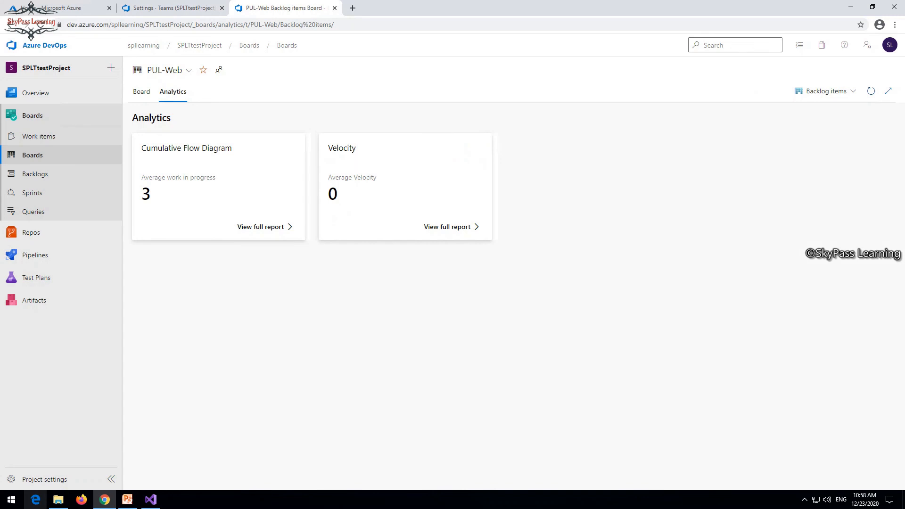
click(260, 226)
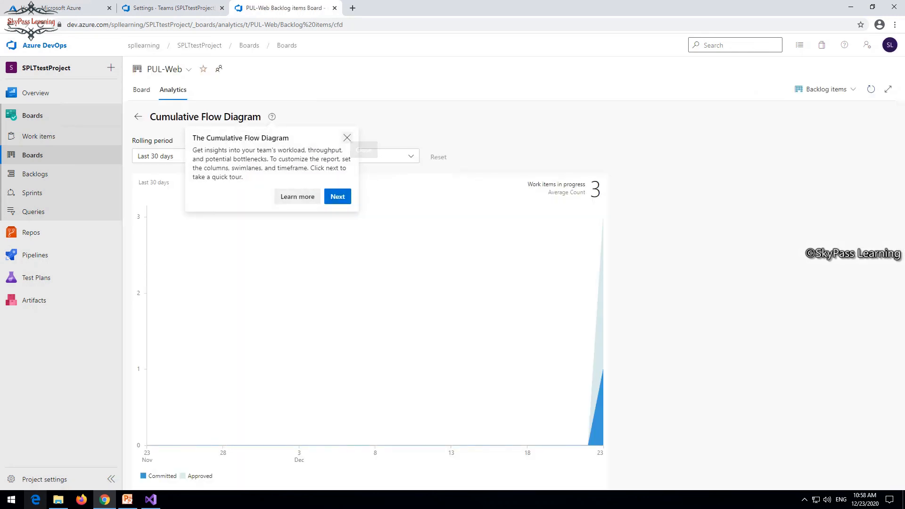
click(347, 137)
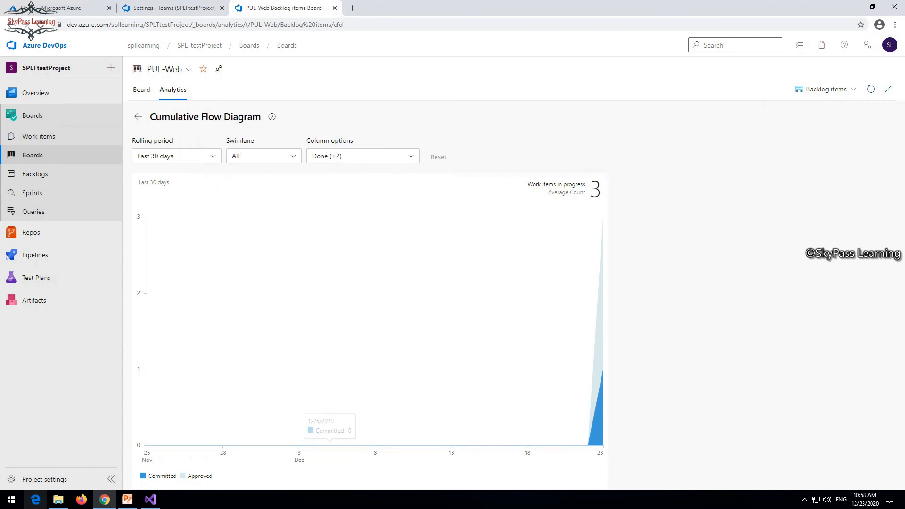
click(141, 89)
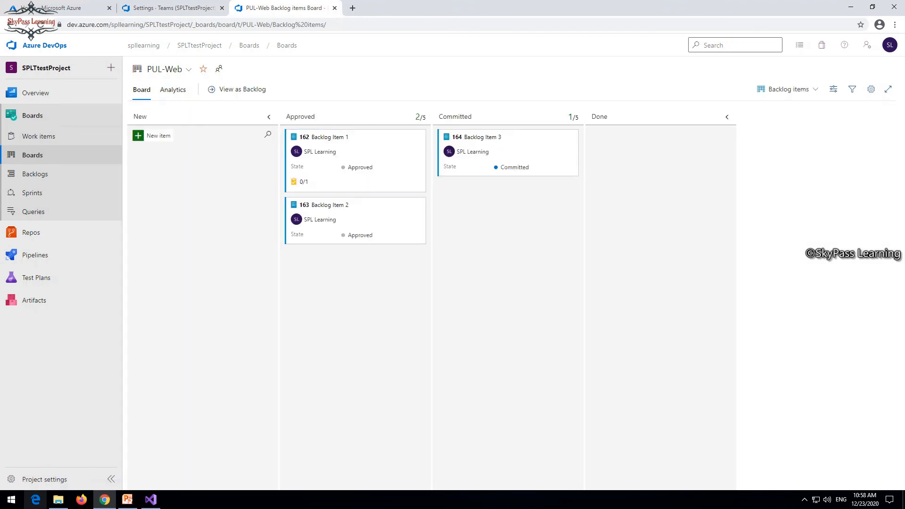
click(173, 90)
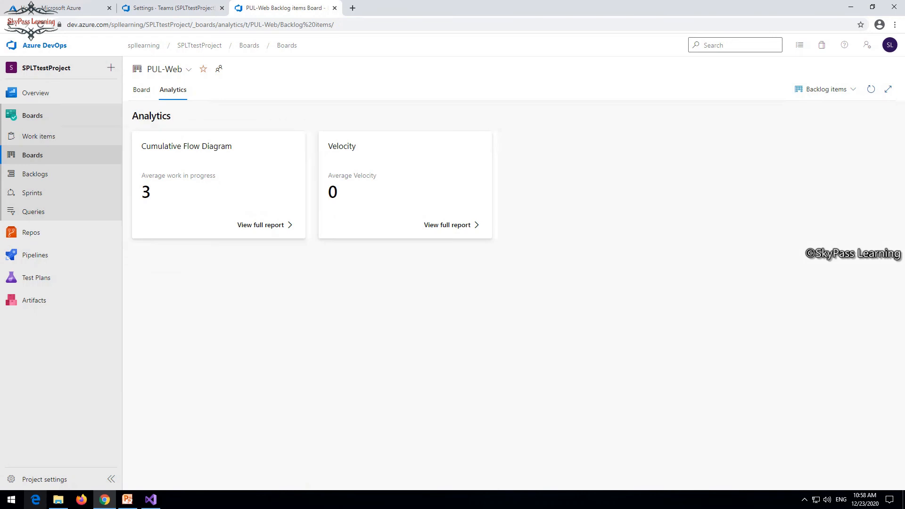
click(265, 225)
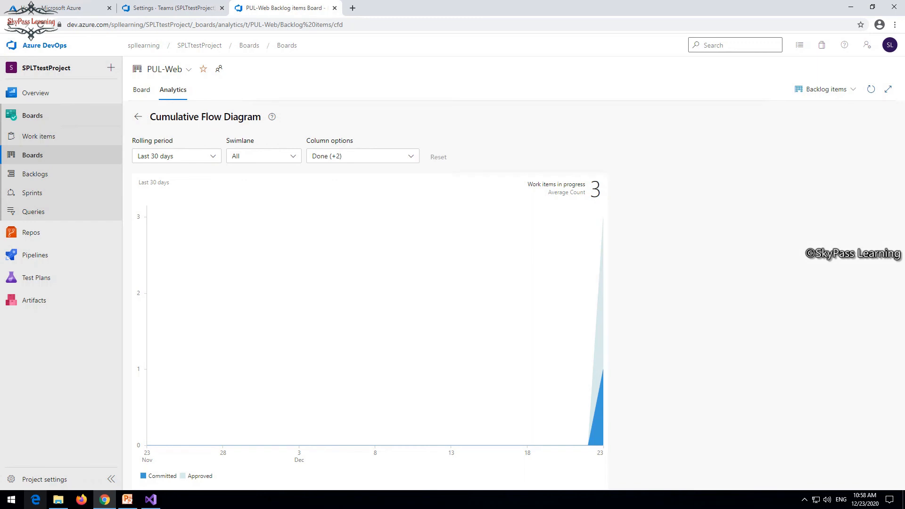
click(176, 156)
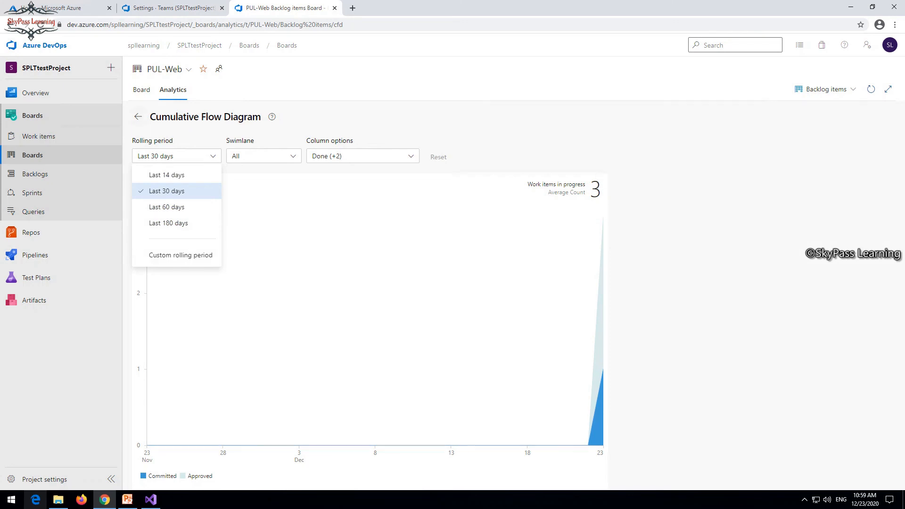
click(142, 90)
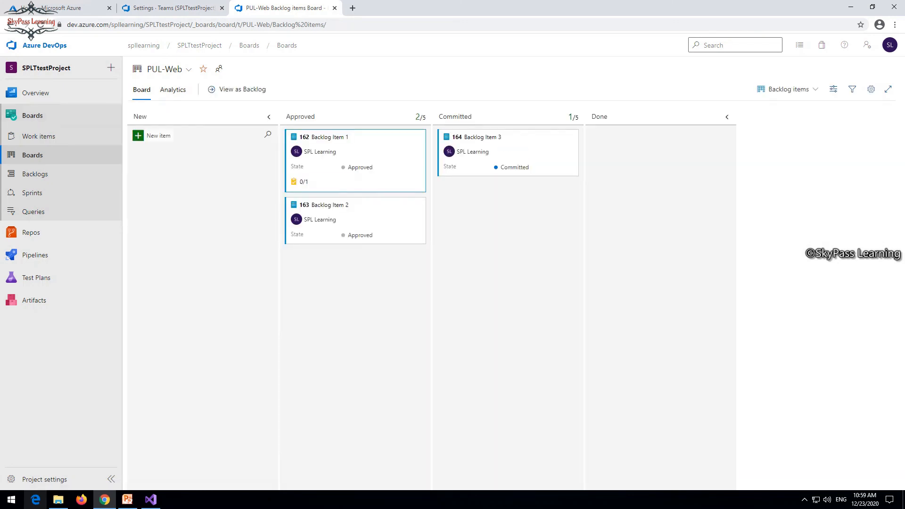
Check the PUL-DB team board and its analytics, and switch back to the PUL-Web board.
click(188, 70)
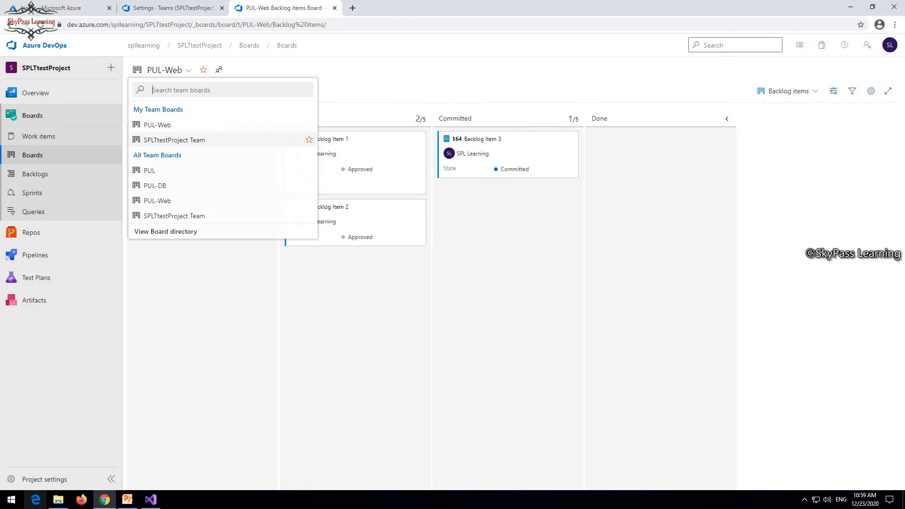
click(155, 185)
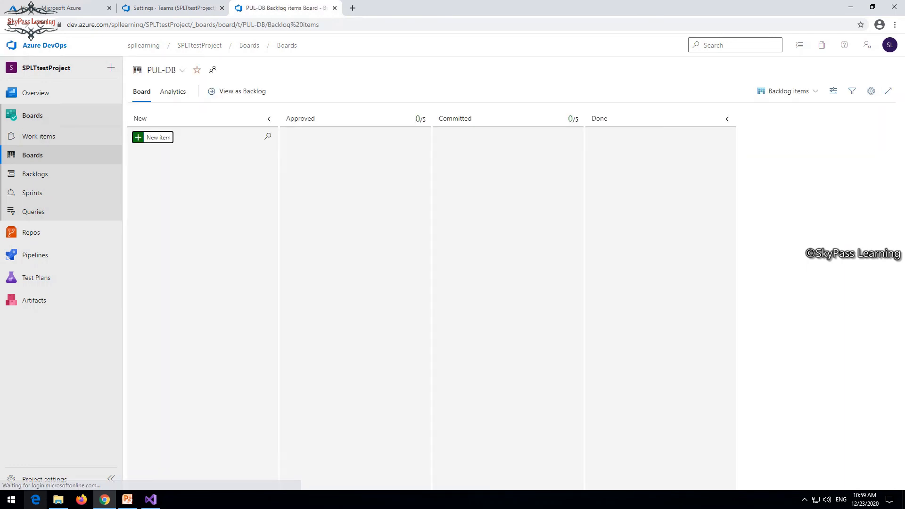
click(173, 91)
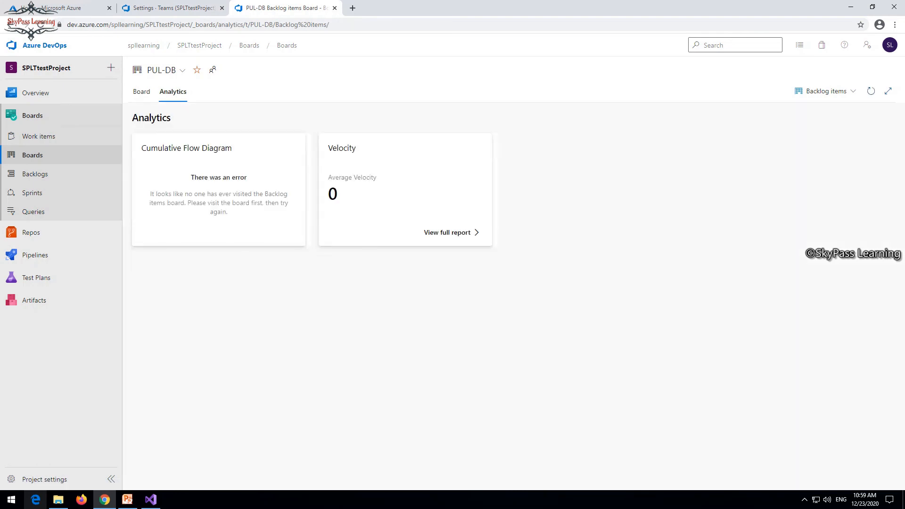
click(165, 69)
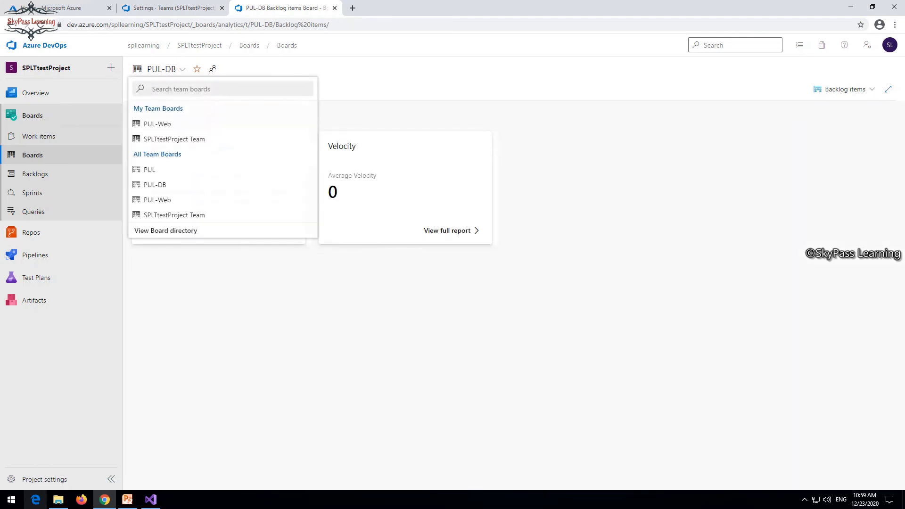
click(157, 124)
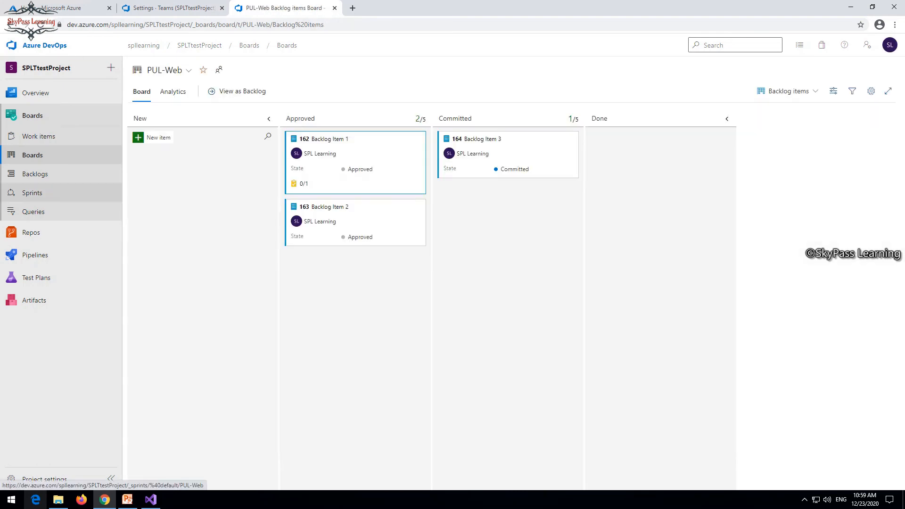